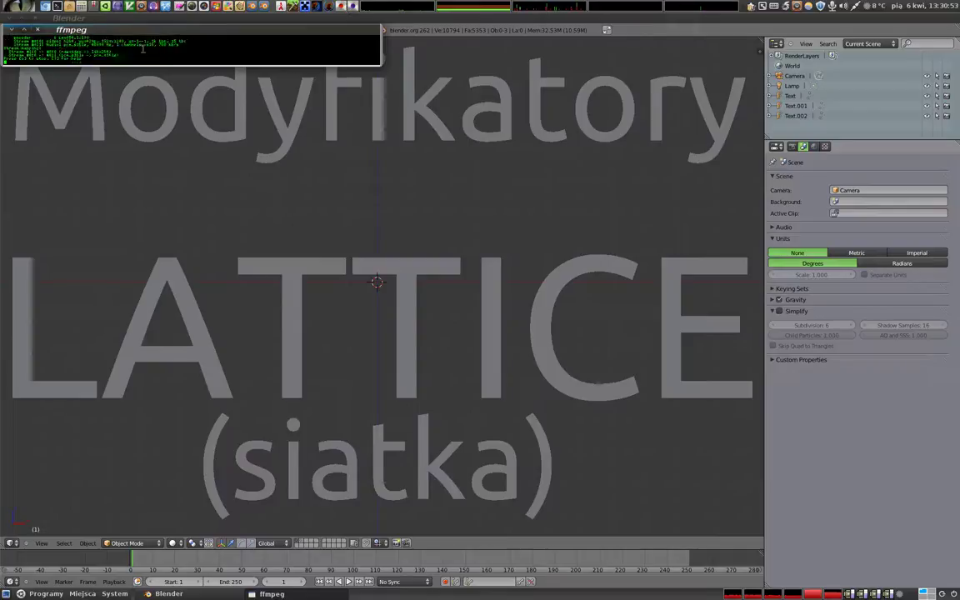
Delete the LATTICE, (siatka) and Modyfikatory title texts from the scene.
click(12, 30)
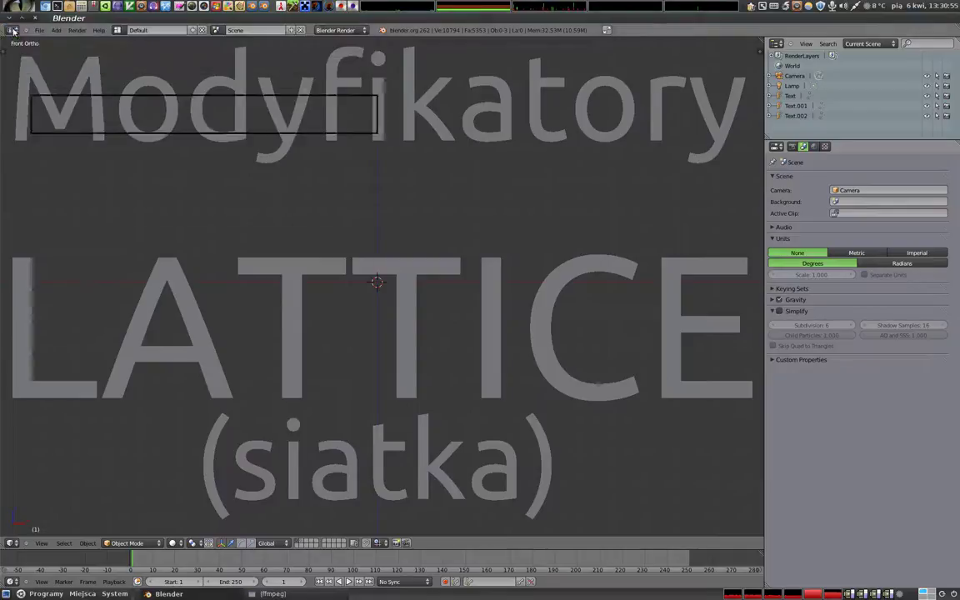
right_click(404, 279)
key(x)
click(398, 273)
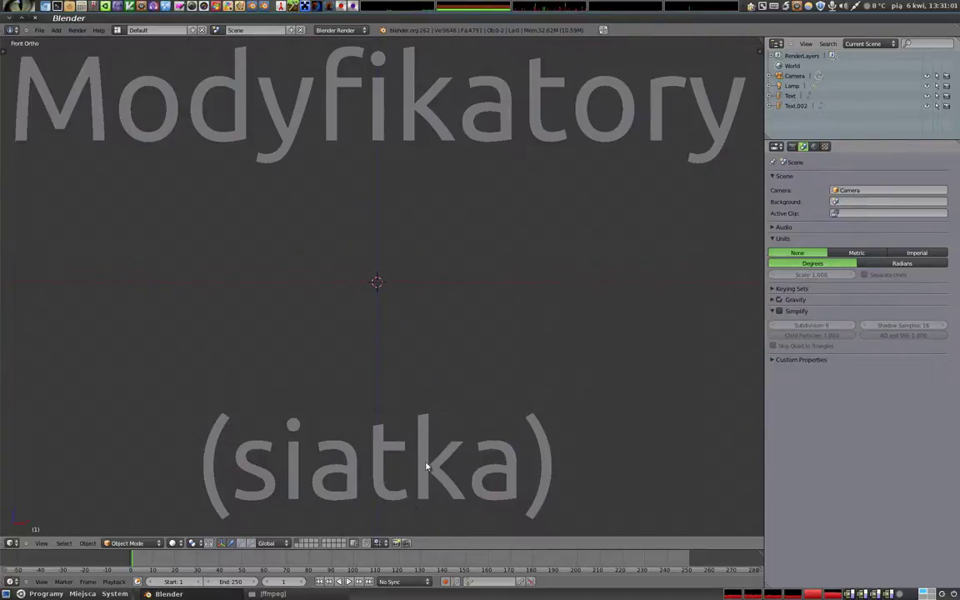
right_click(428, 461)
key(x)
click(426, 467)
right_click(372, 125)
key(x)
click(375, 134)
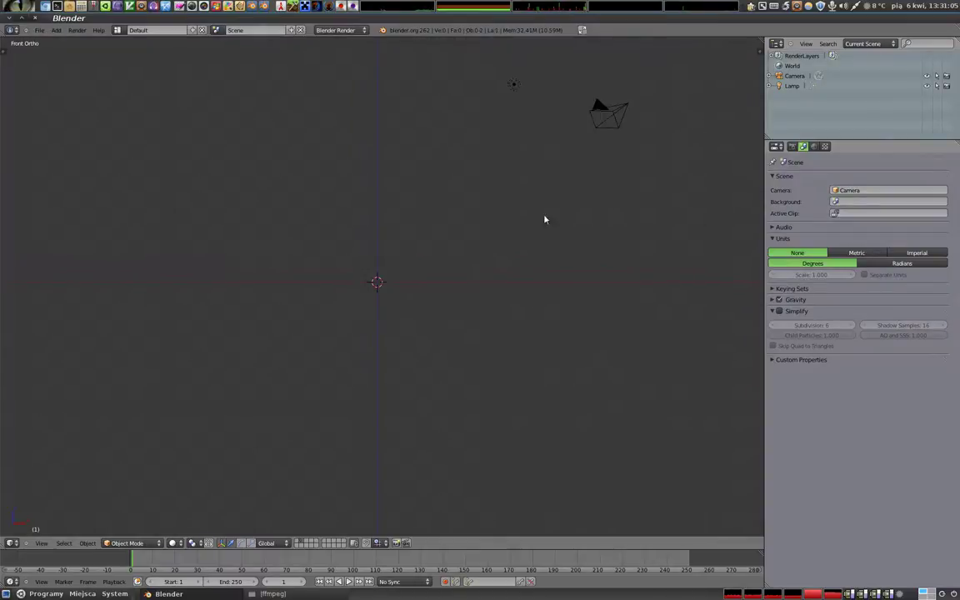
Add a Monkey mesh and rotate it 90° around X to face the front.
key(shift+a)
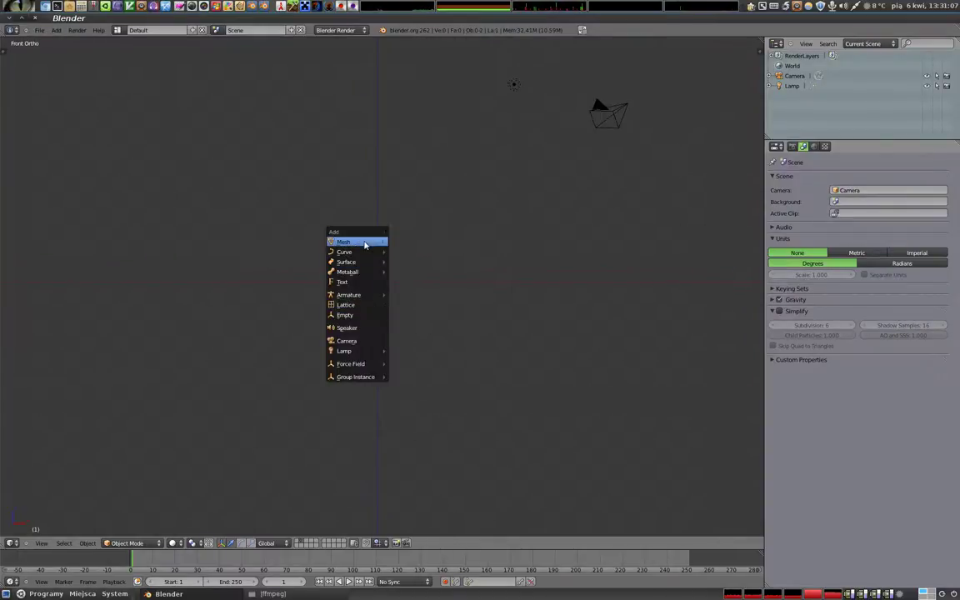
mouse_move(354, 242)
click(410, 327)
key(r)
key(x)
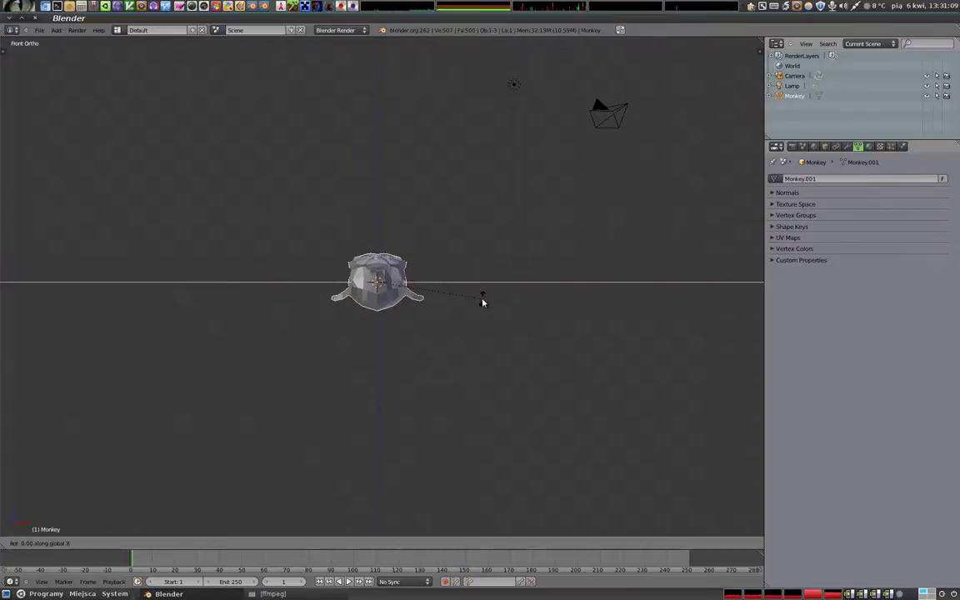
key(9)
key(0)
key(Return)
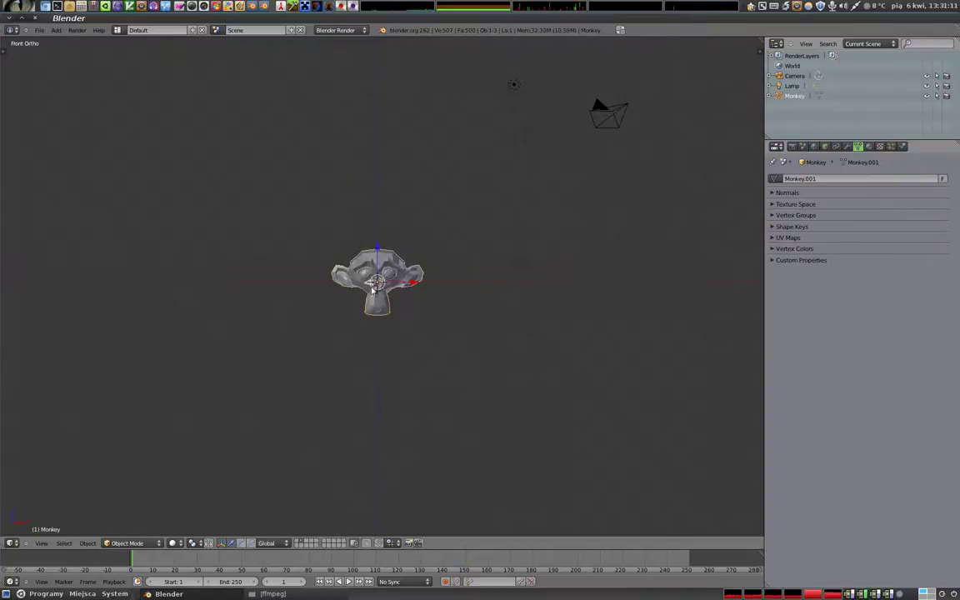
Give the monkey level-2 subdivision smoothing with Ctrl+2 and zoom in.
key(ctrl+2)
scroll(372, 286, up, 5)
scroll(375, 282, up, 1)
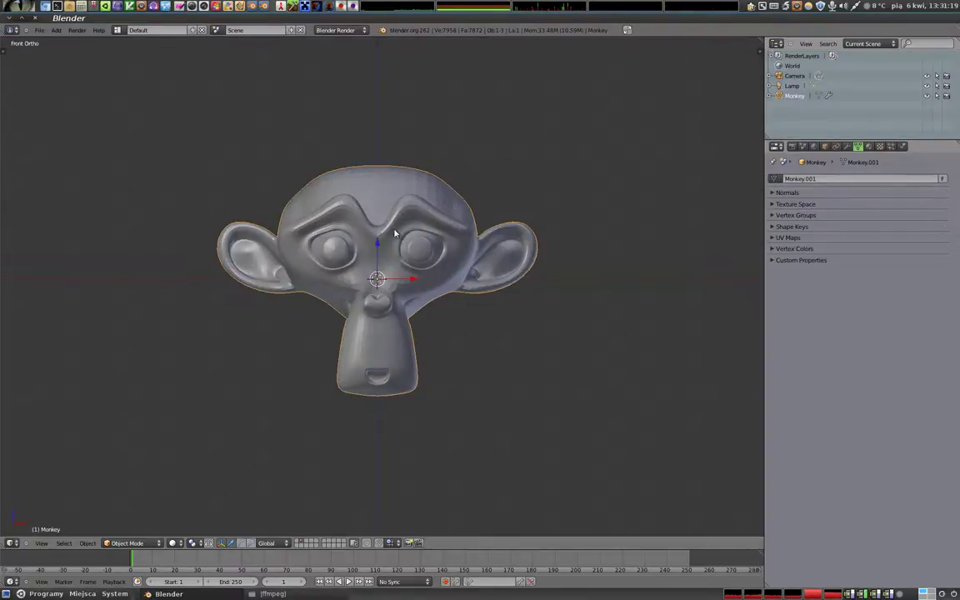
Apply the monkey's Subdivision Surface modifier and add a Lattice modifier to it.
click(846, 147)
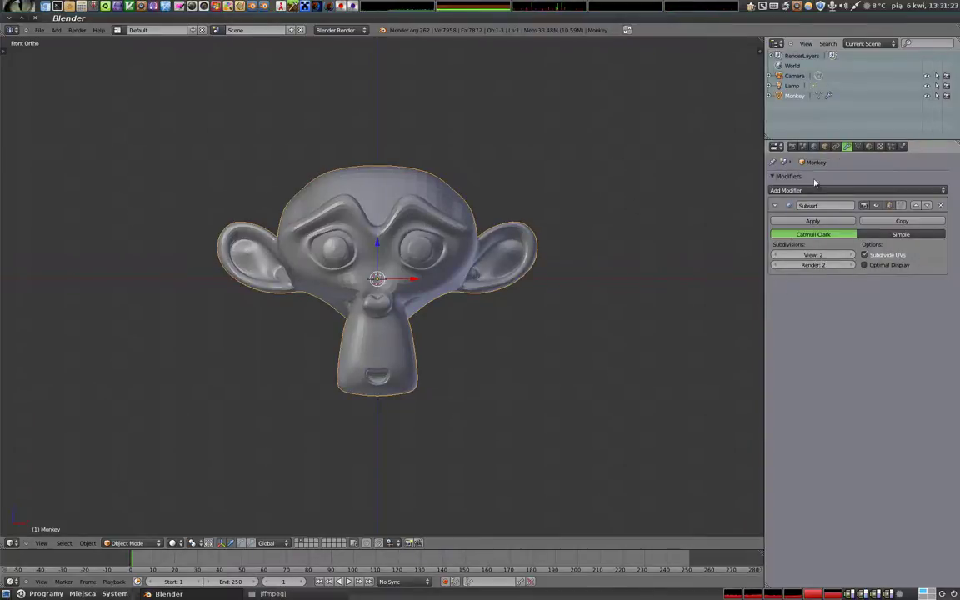
click(812, 221)
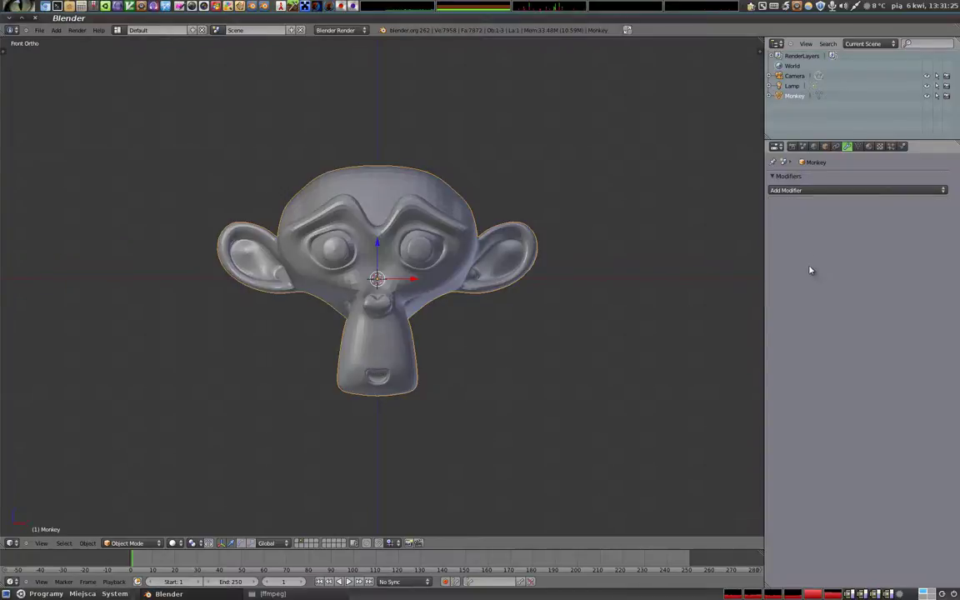
key(Tab)
key(Tab)
click(830, 191)
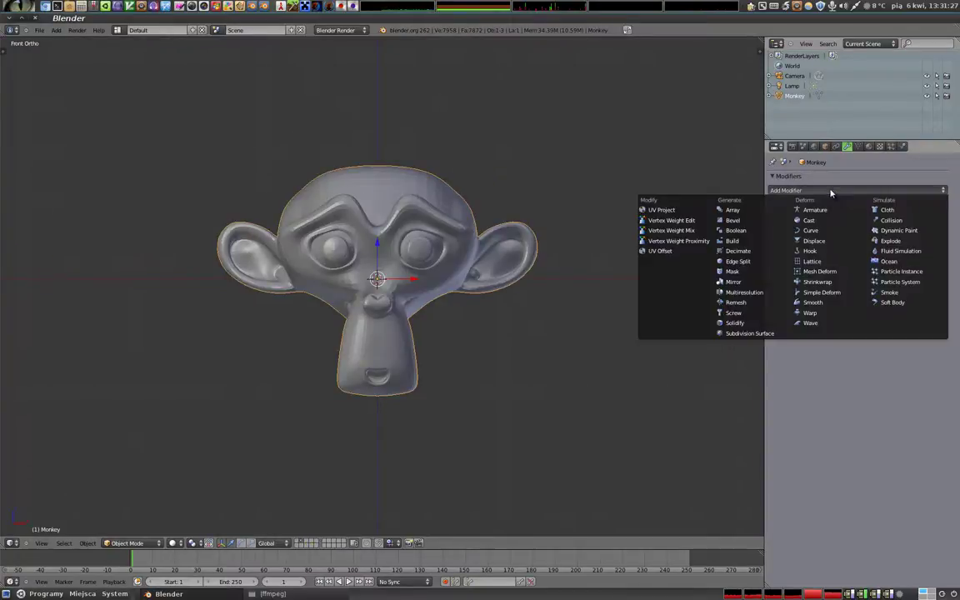
click(817, 264)
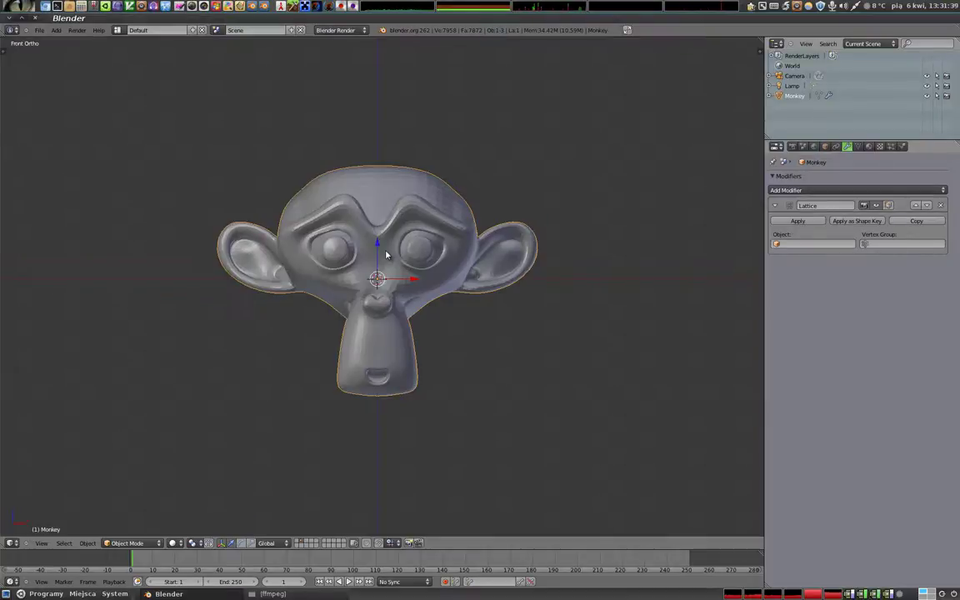
Toggle wireframe, orbit and zoom out around the monkey, and bring up the Add menu.
key(z)
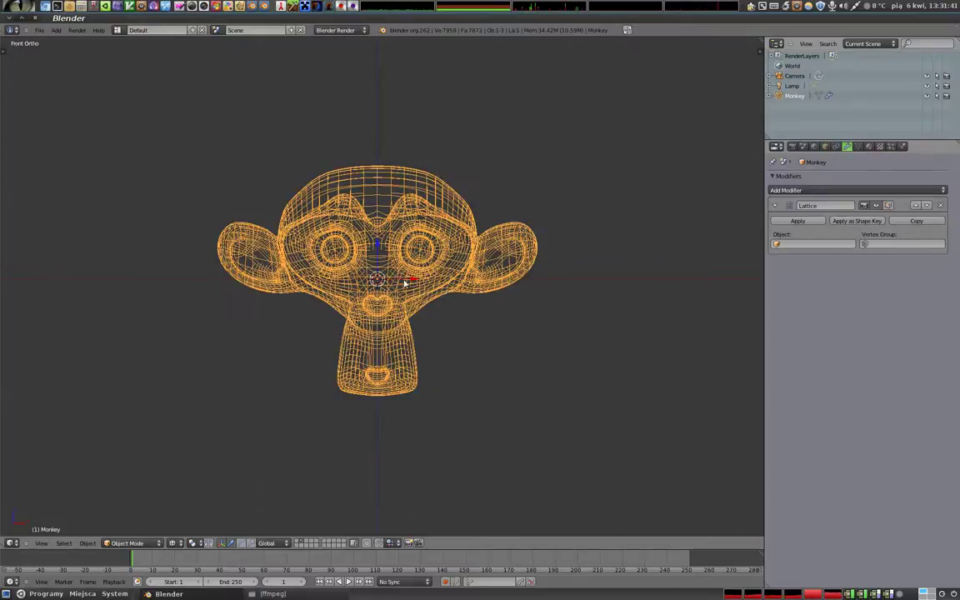
key(z)
mouse_move(348, 233)
middle_down()
mouse_move(388, 277)
mouse_move(532, 285)
mouse_move(524, 247)
mouse_move(435, 265)
middle_up()
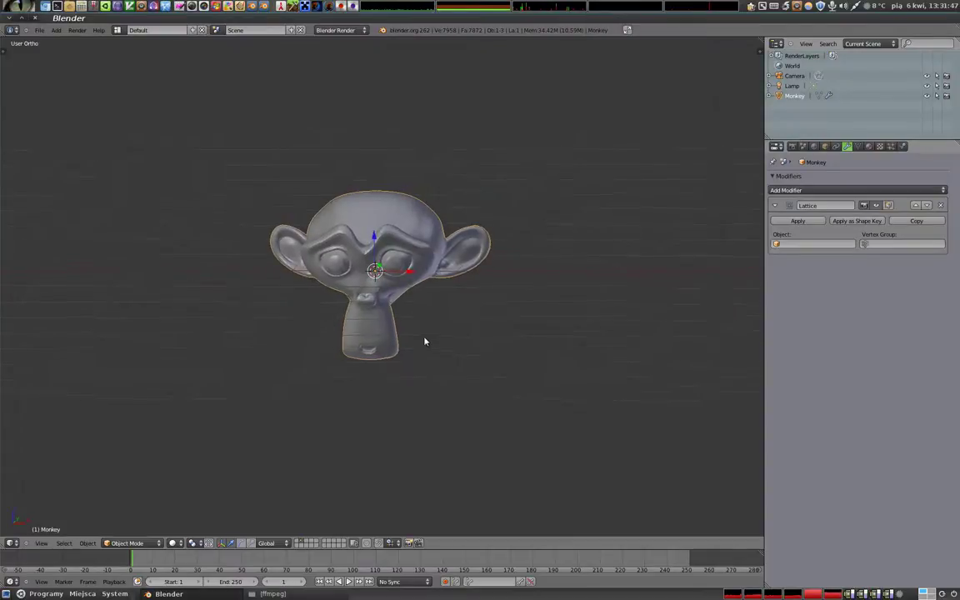
middle_drag(424, 338, 404, 349)
scroll(367, 300, down, 2)
scroll(363, 292, down, 2)
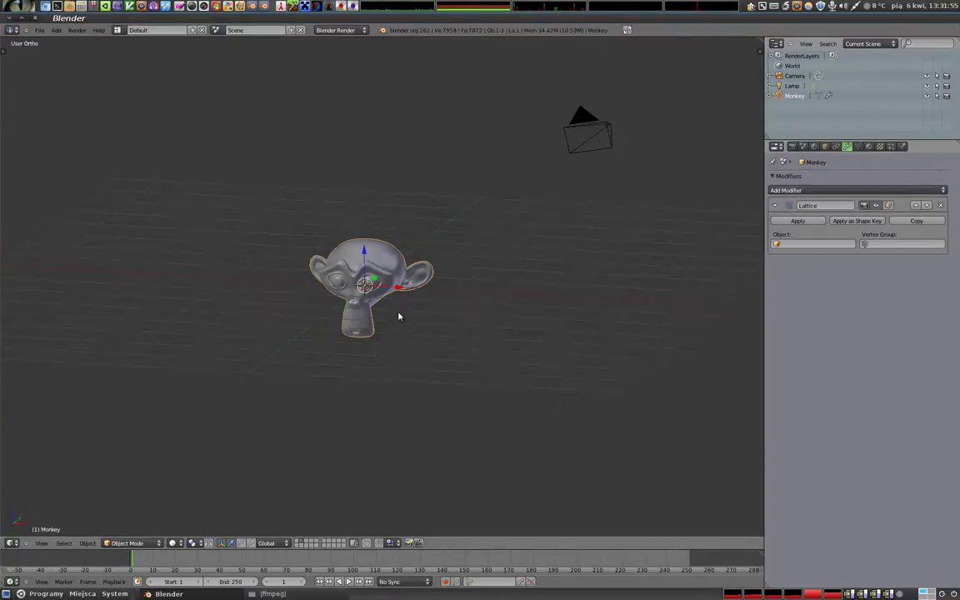
key(shift+a)
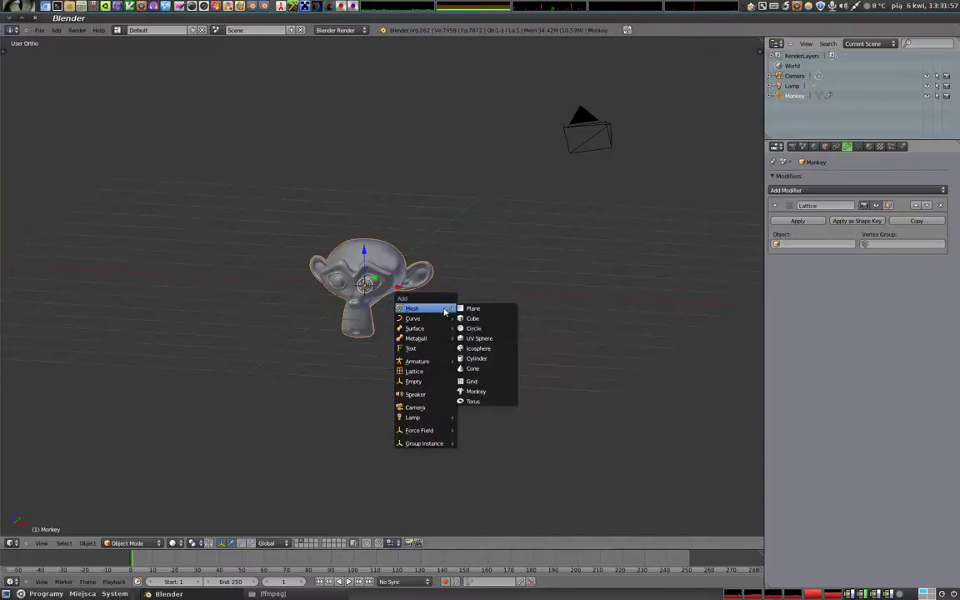
Add a Lattice object at the monkey and view it in wireframe.
click(429, 377)
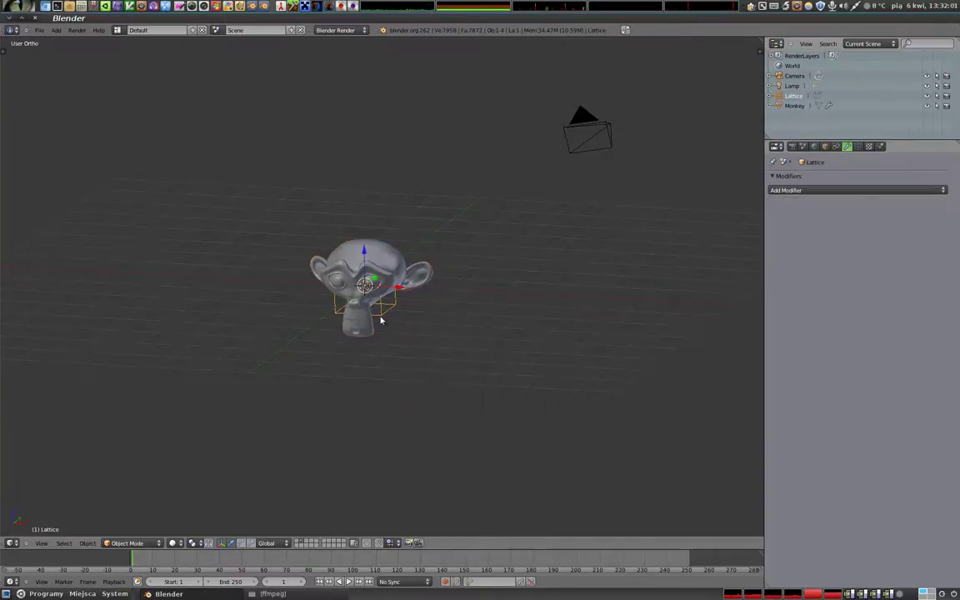
scroll(385, 328, up, 5)
key(z)
mouse_move(382, 322)
middle_down()
mouse_move(370, 343)
mouse_move(443, 332)
mouse_move(472, 280)
mouse_move(424, 272)
middle_up()
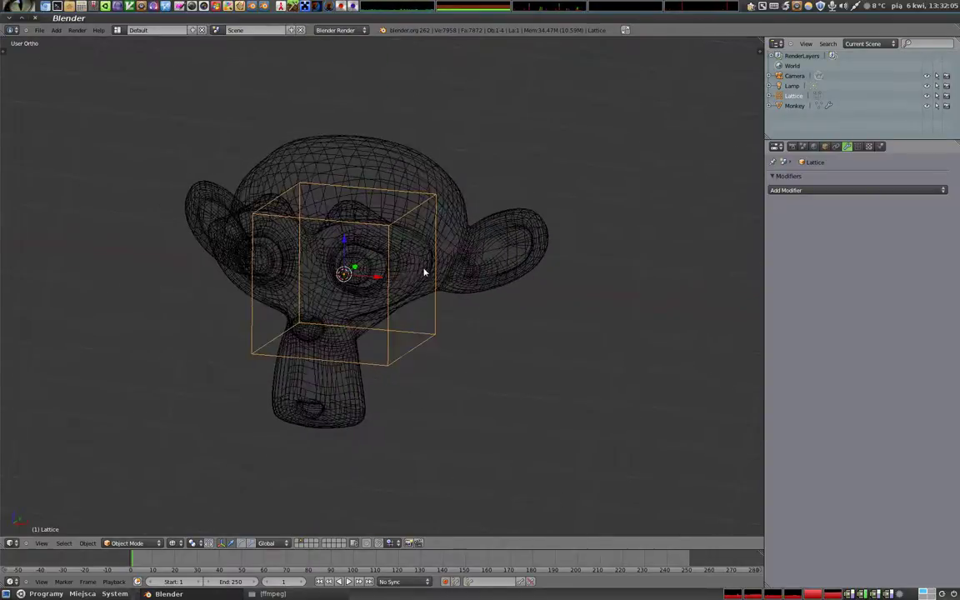
middle_drag(309, 225, 293, 239)
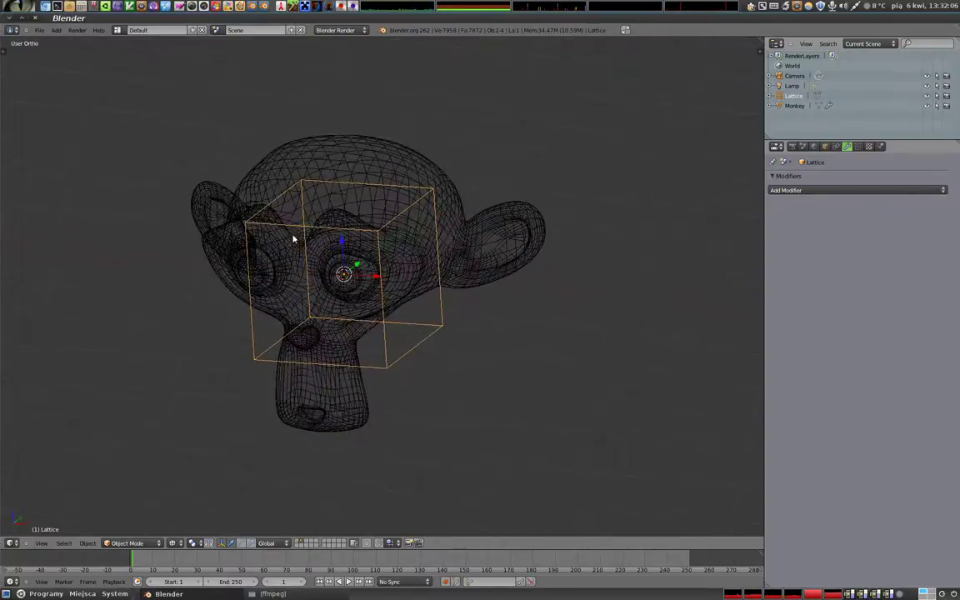
Set the lattice resolution to U 3, V 3, W 3.
click(858, 146)
click(850, 206)
click(850, 219)
click(850, 230)
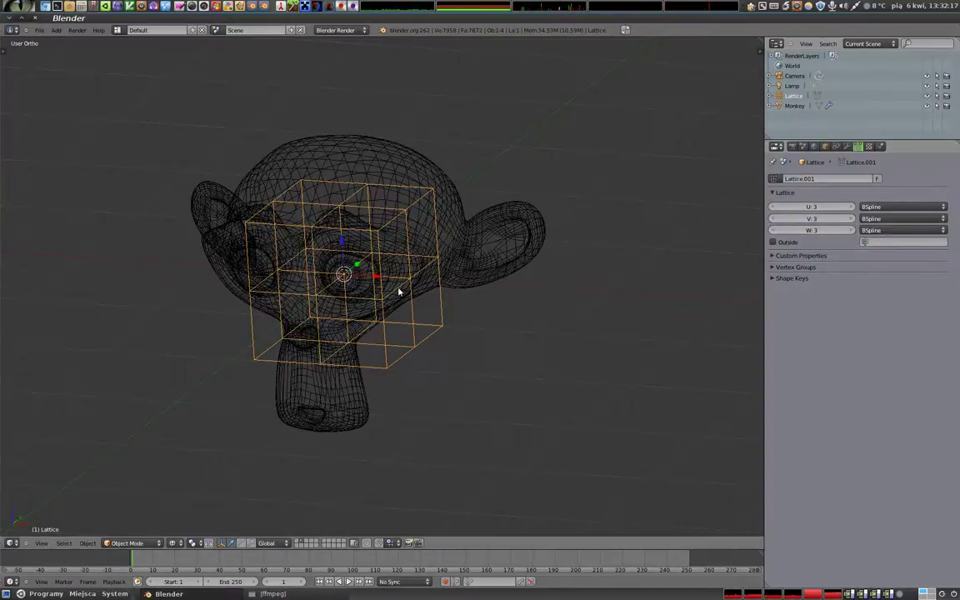
Scale the lattice up in front view until it encloses the monkey, then select the monkey.
key(s)
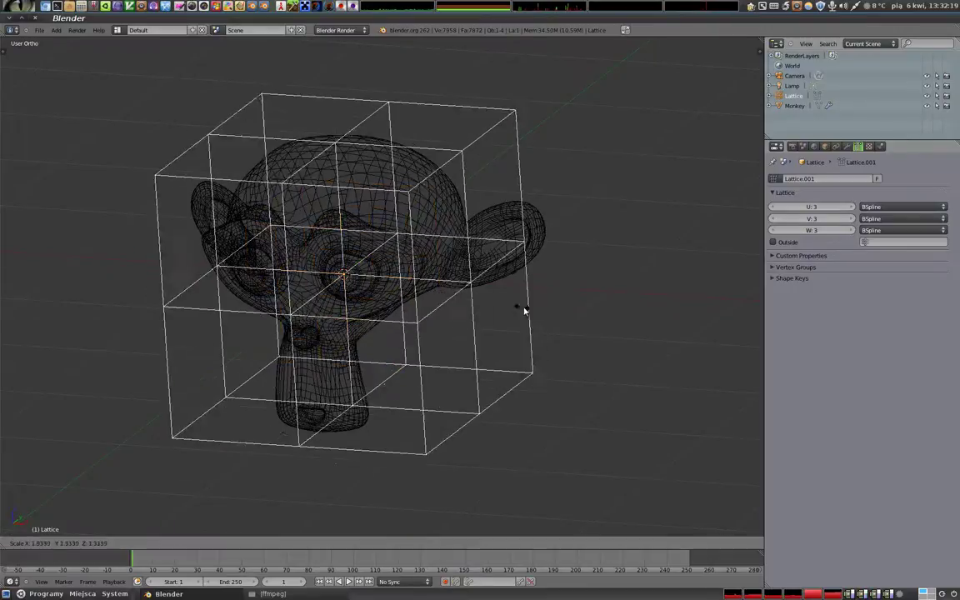
click(578, 319)
key(KP_1)
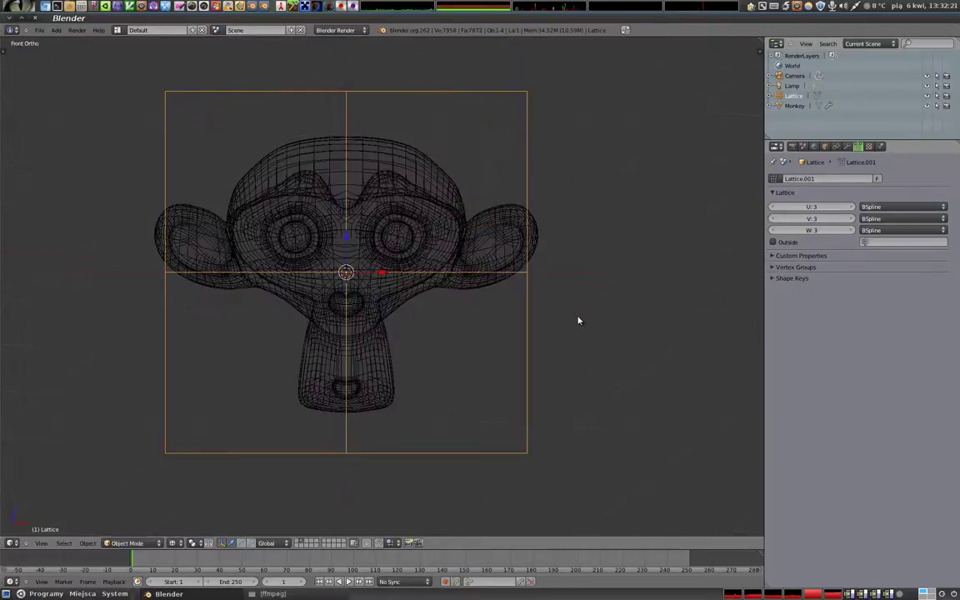
key(s)
click(500, 279)
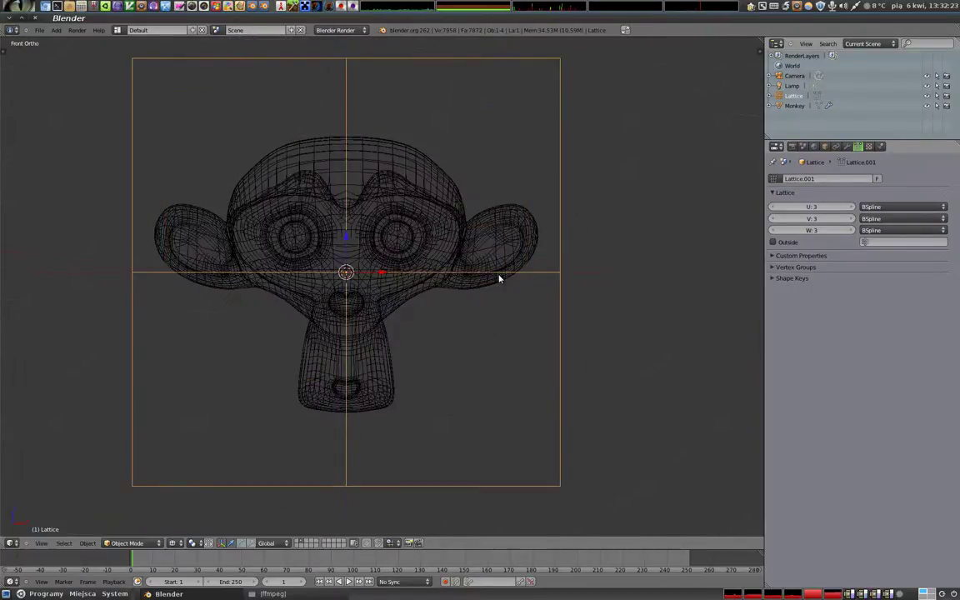
right_click(400, 205)
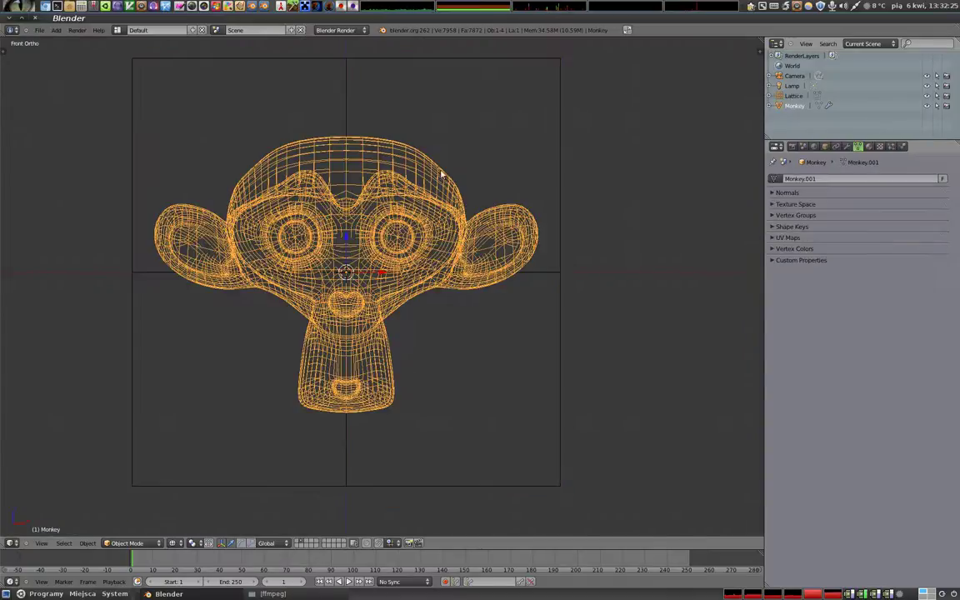
Set the monkey's Lattice modifier Object to Lattice.
click(846, 147)
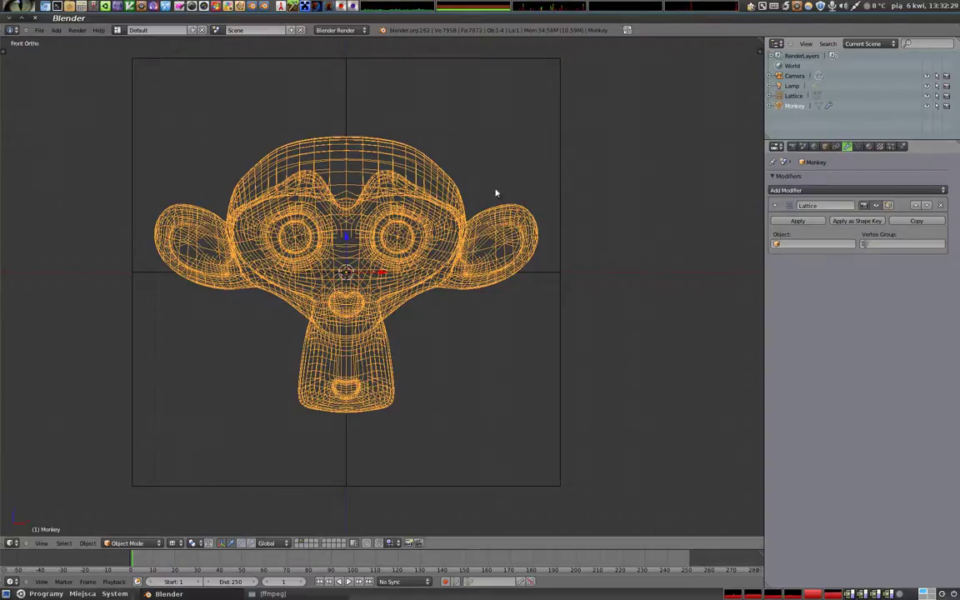
scroll(408, 271, down, 3)
middle_drag(408, 272, 381, 296)
key(z)
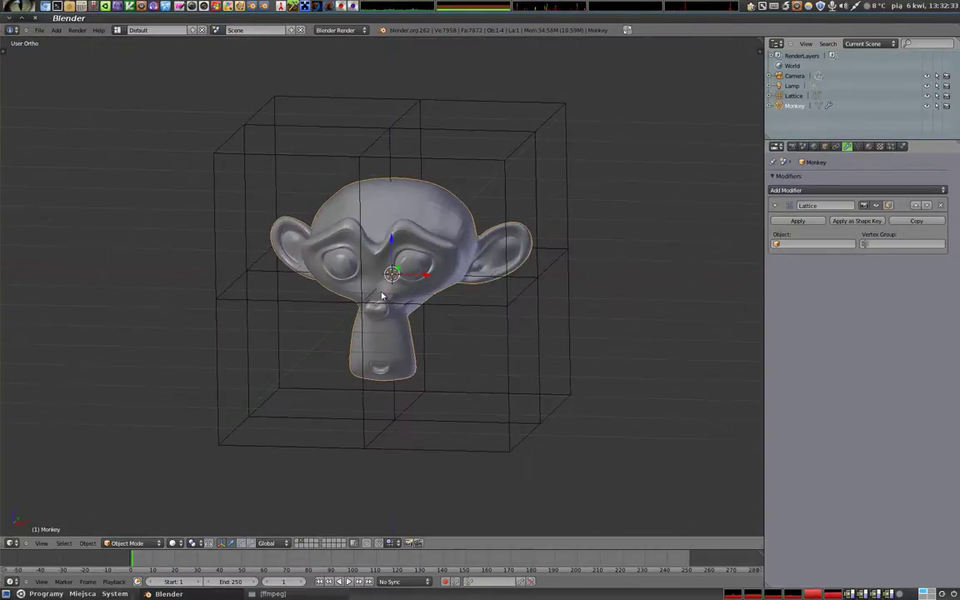
click(804, 243)
click(783, 260)
Enter edit mode on the lattice and select three front-right cage points.
right_click(372, 159)
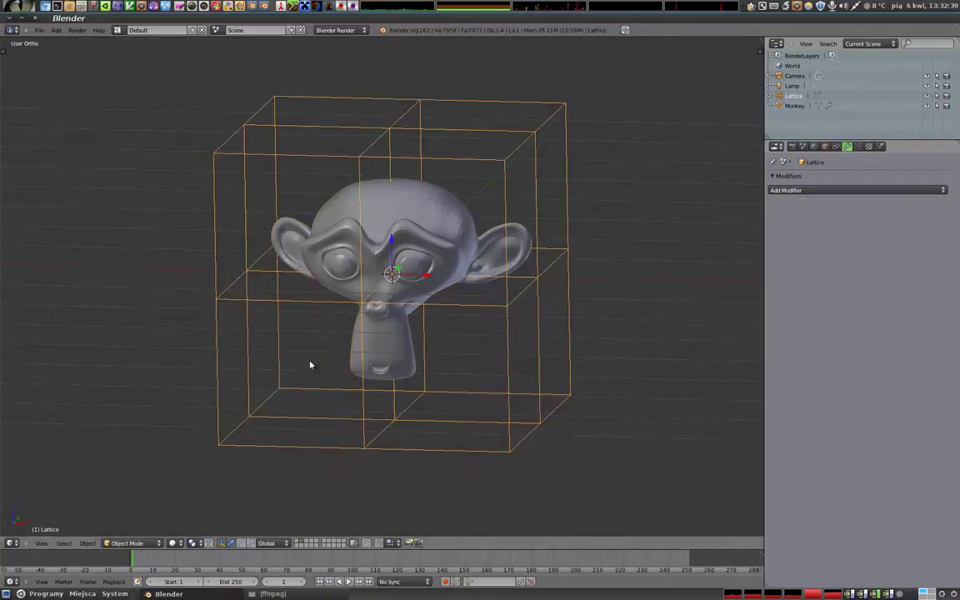
mouse_move(364, 210)
middle_down()
mouse_move(446, 291)
mouse_move(326, 338)
mouse_move(343, 343)
middle_up()
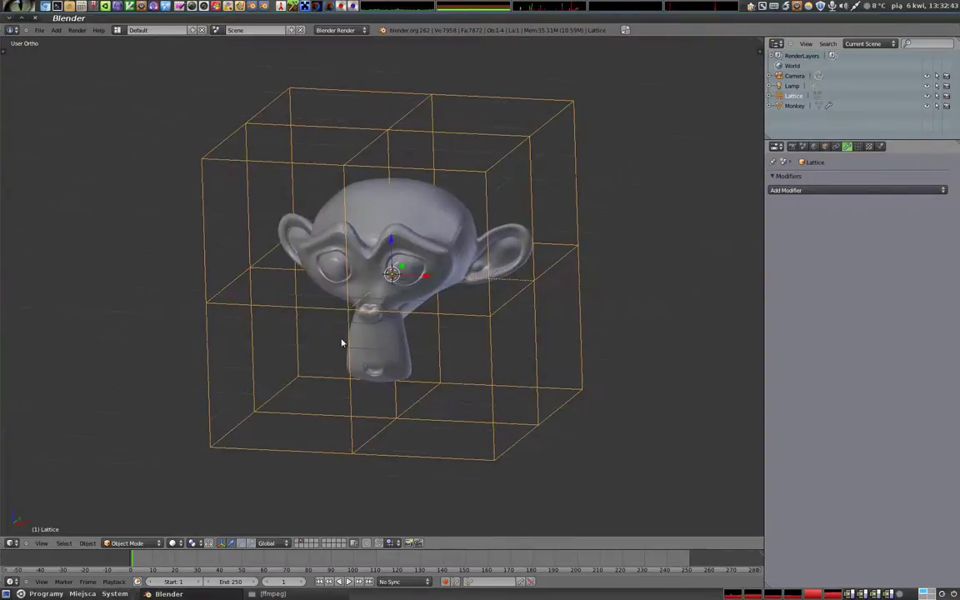
key(Tab)
mouse_move(301, 199)
middle_down()
mouse_move(340, 272)
mouse_move(454, 182)
middle_up()
right_click(504, 168)
shift+right_click(539, 138)
shift+right_click(573, 109)
Move the selected front-right lattice points along Z, then raise two lower points too.
key(g)
key(z)
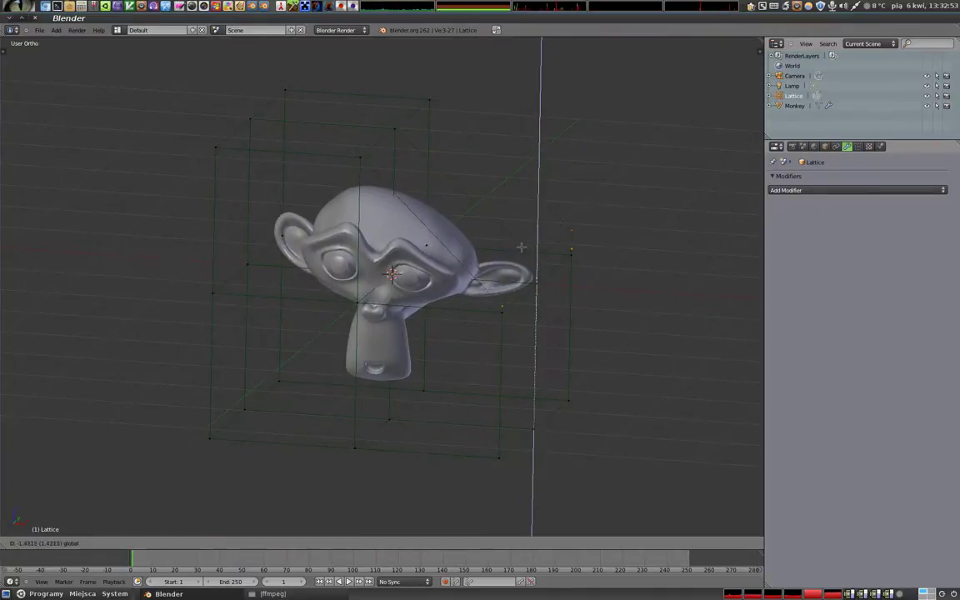
click(520, 248)
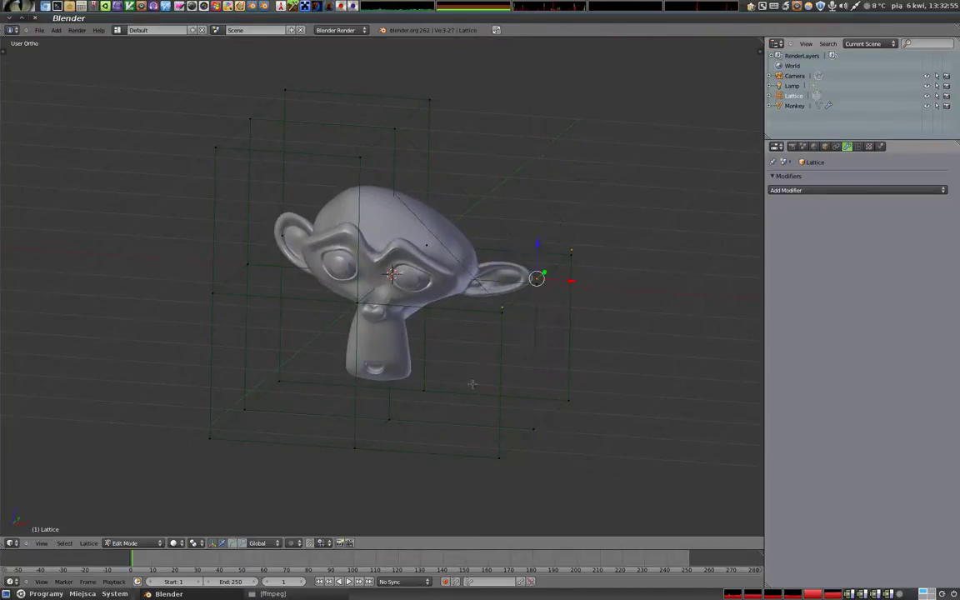
right_click(498, 457)
shift+right_click(533, 429)
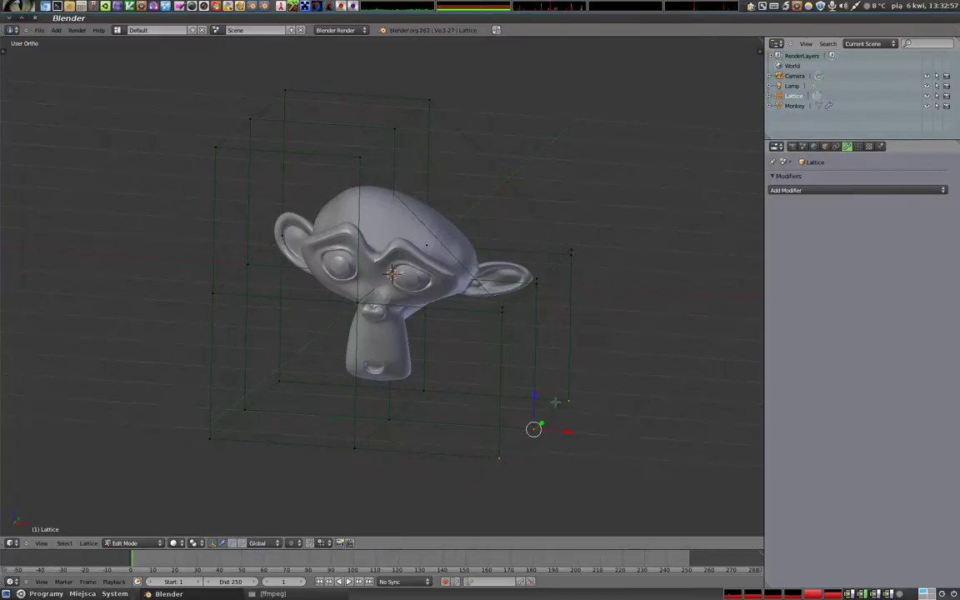
drag(534, 400, 548, 267)
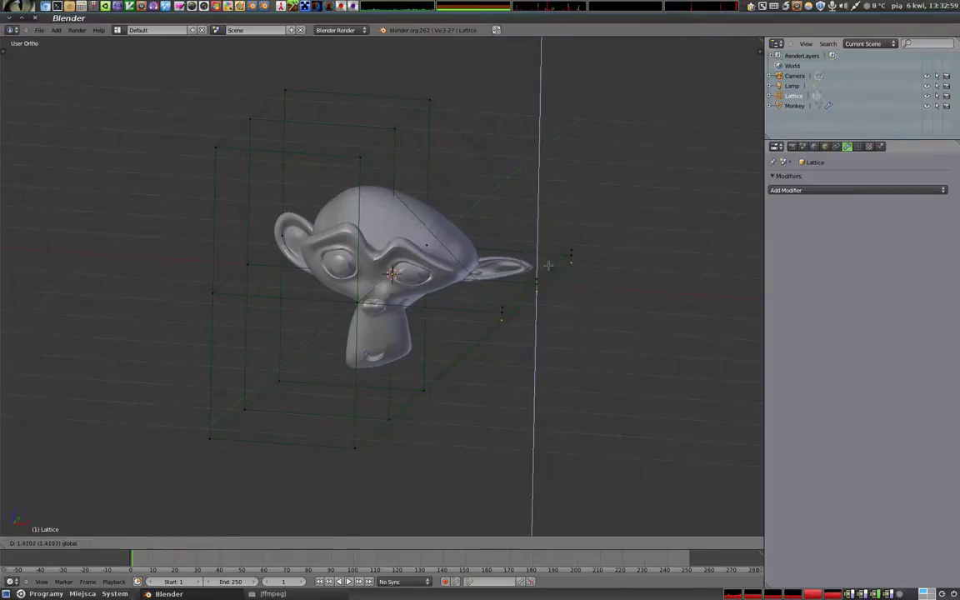
click(548, 266)
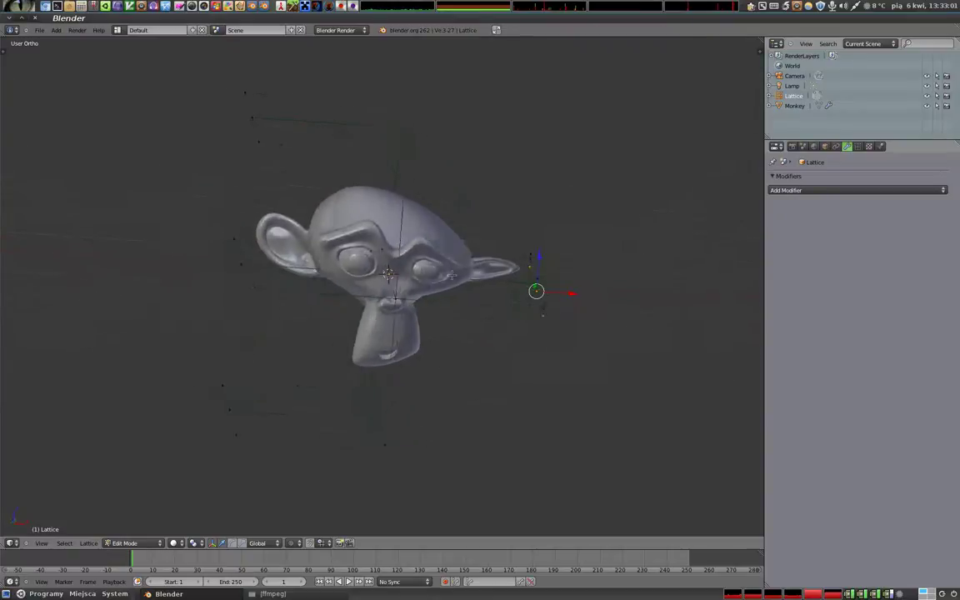
Leave lattice edit mode and orbit to an angled view of the warped monkey.
middle_drag(451, 275, 434, 278)
middle_drag(474, 224, 469, 263)
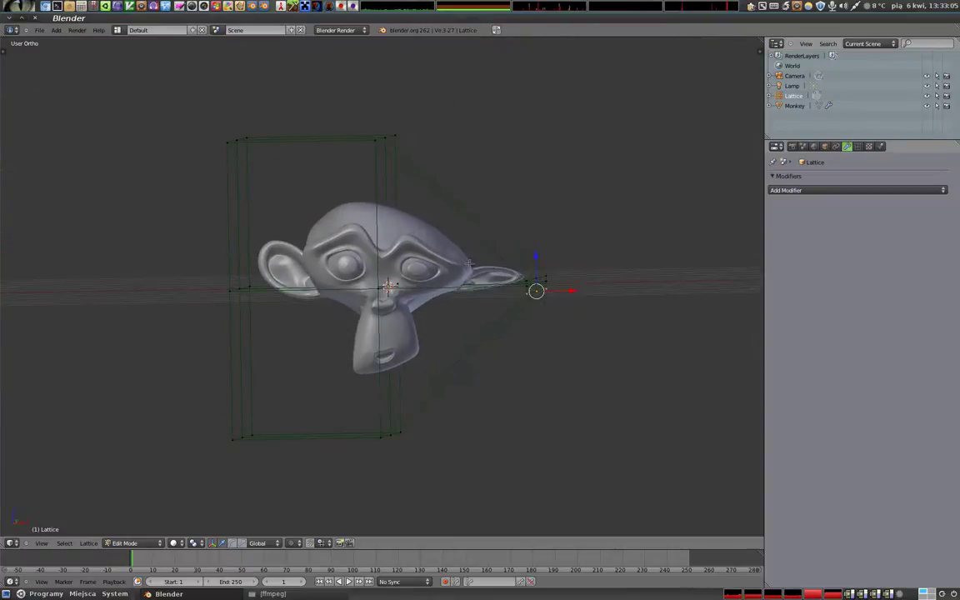
key(Tab)
middle_drag(391, 238, 421, 266)
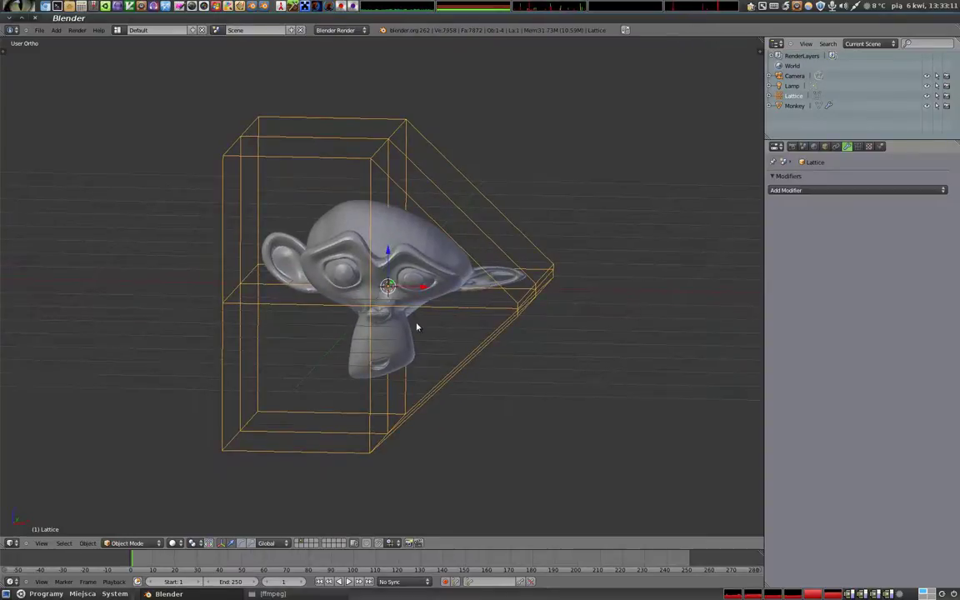
Slide the monkey left, then right through the distorted lattice to watch it warp.
right_click(397, 287)
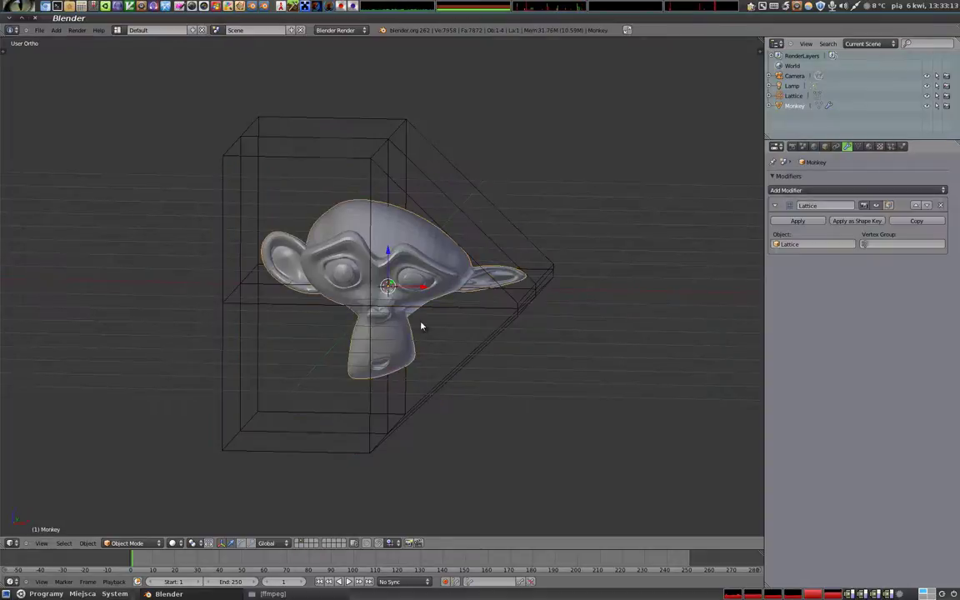
drag(420, 289, 214, 303)
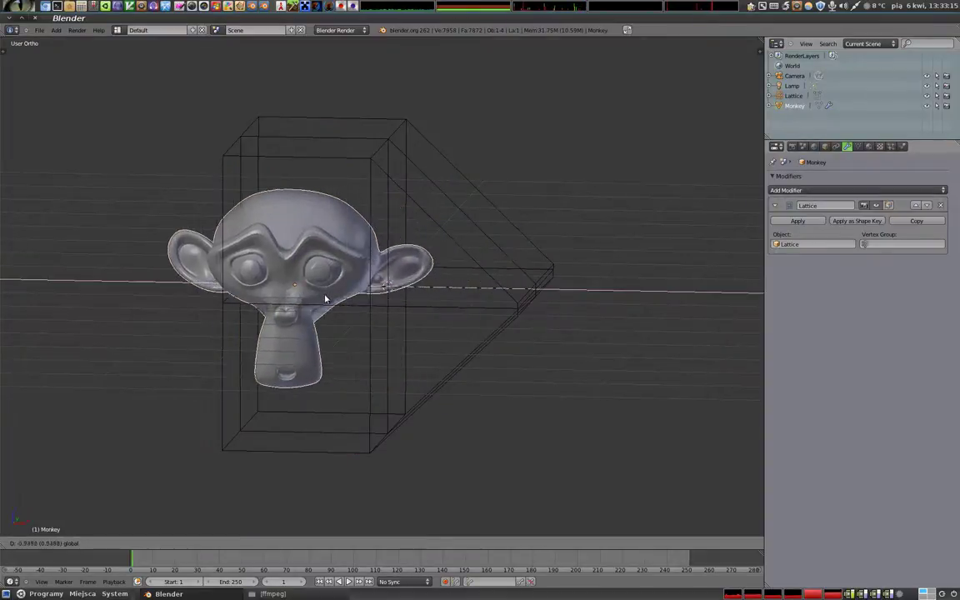
drag(214, 303, 125, 303)
mouse_move(172, 311)
shift+middle_down()
mouse_move(298, 303)
mouse_move(304, 277)
shift+middle_up()
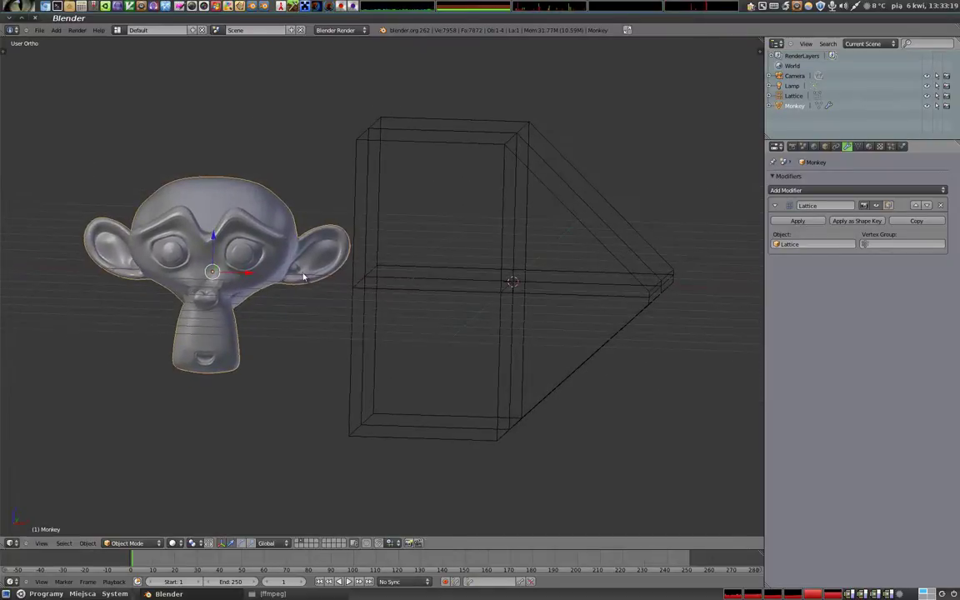
mouse_move(238, 284)
mouse_down()
mouse_move(711, 317)
mouse_move(101, 334)
mouse_up()
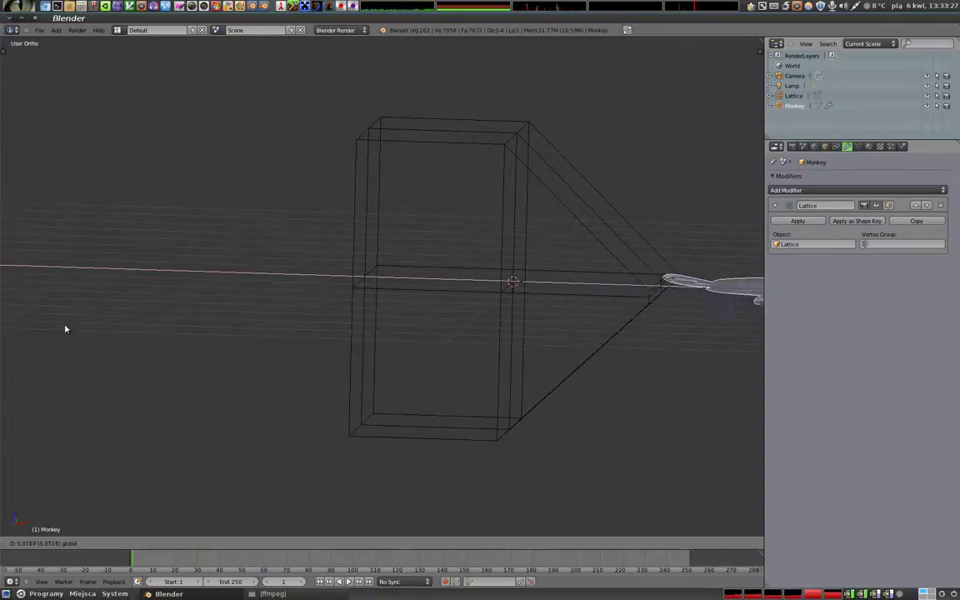
click(105, 296)
mouse_move(479, 279)
shift+middle_down()
mouse_move(303, 270)
mouse_move(278, 279)
mouse_move(312, 247)
mouse_move(302, 259)
mouse_move(319, 259)
mouse_move(287, 267)
mouse_move(407, 296)
mouse_move(364, 327)
mouse_move(240, 273)
mouse_move(317, 331)
shift+middle_up()
Move the monkey along X back inside the lattice's box section.
key(g)
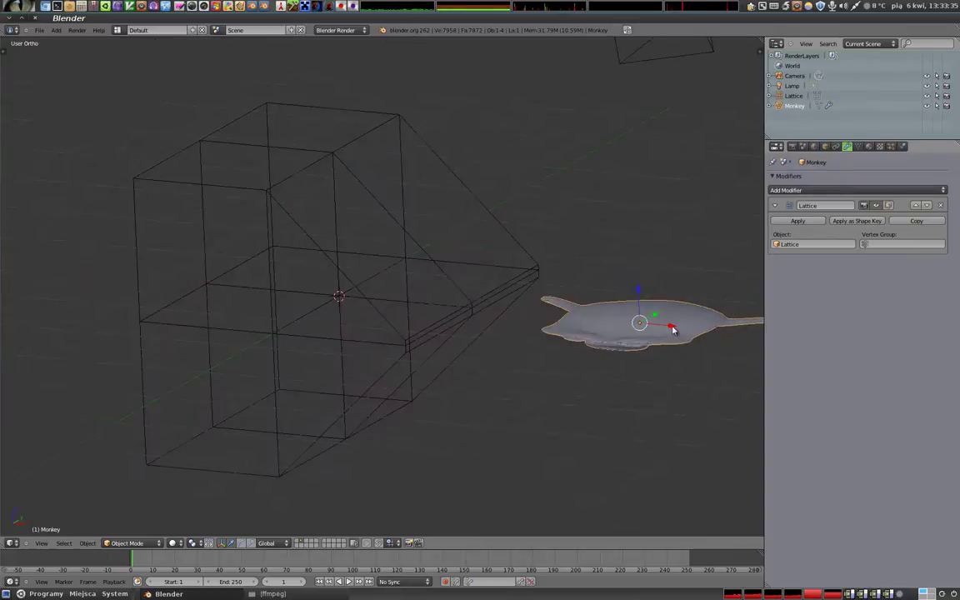
key(x)
click(327, 276)
mouse_move(326, 276)
middle_down()
mouse_move(365, 312)
mouse_move(368, 333)
mouse_move(255, 274)
middle_up()
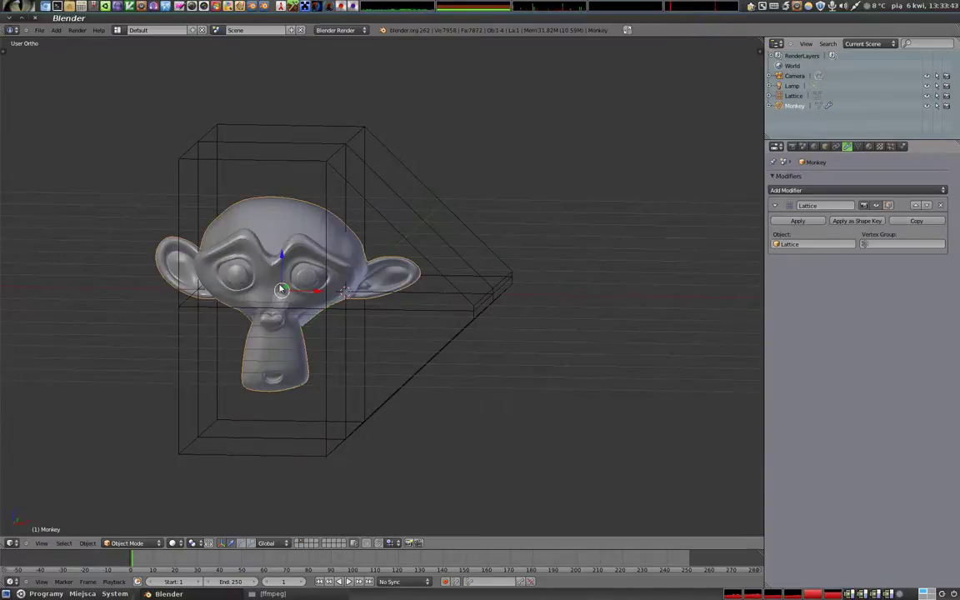
Delete the distorted lattice and add a new one scaled up around the monkey.
right_click(344, 151)
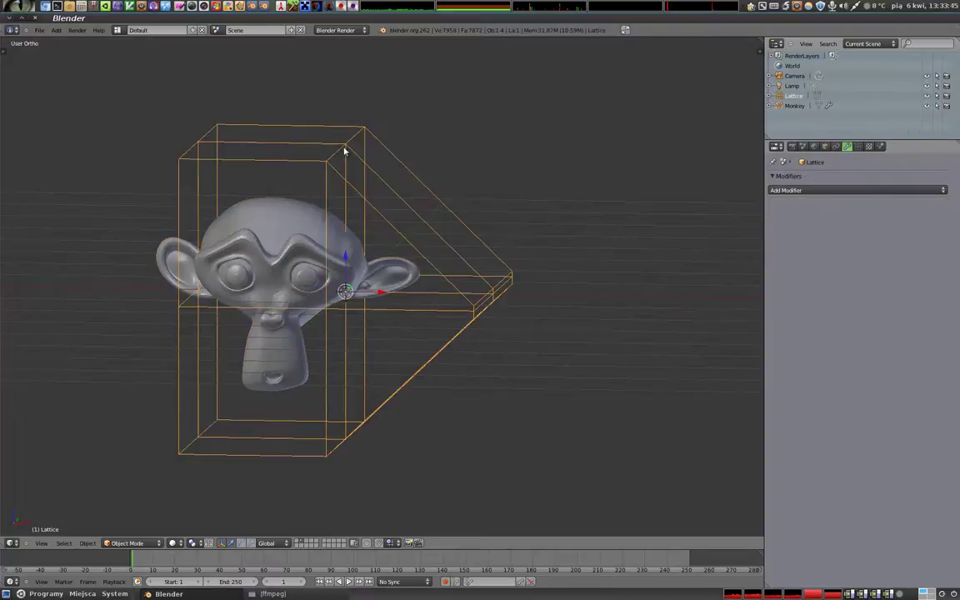
key(Delete)
key(shift+a)
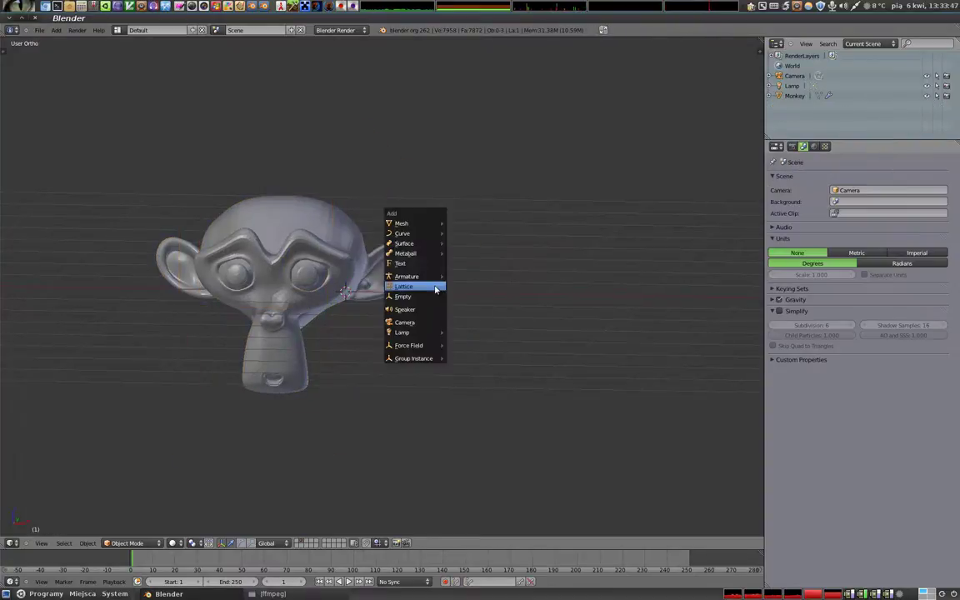
click(429, 280)
key(s)
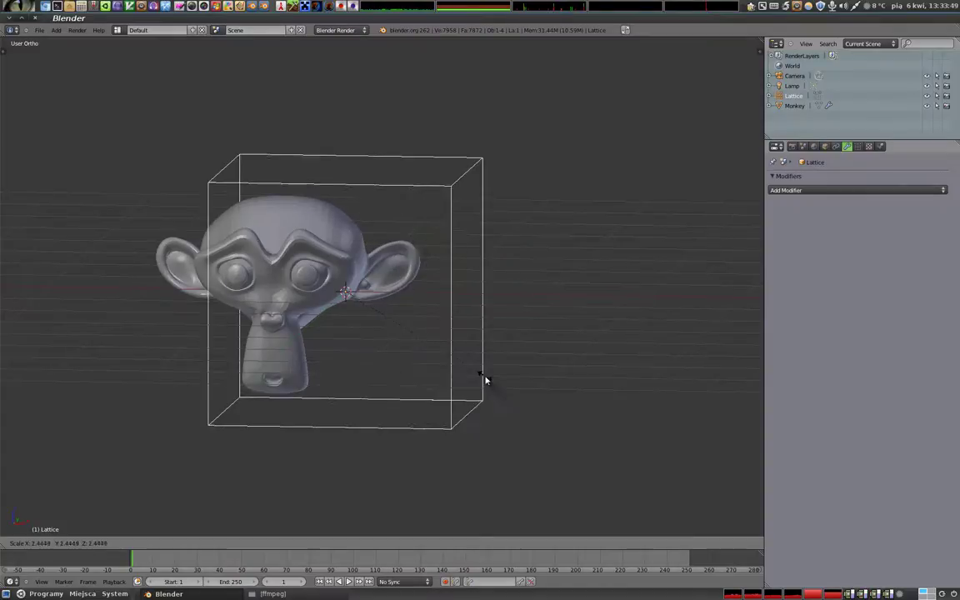
click(492, 380)
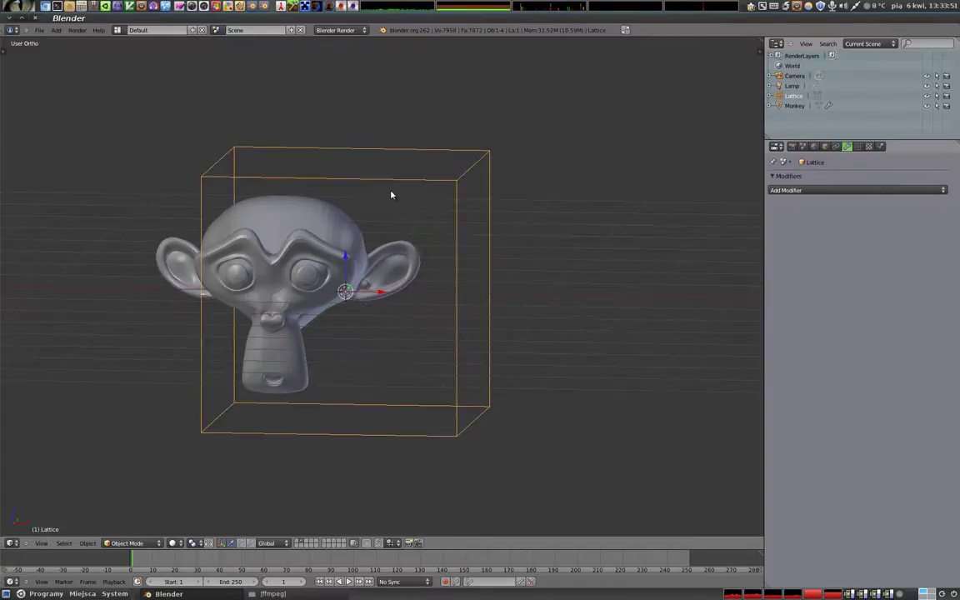
Set the new lattice resolution to U 6, V 4, W 4, then select the monkey.
click(858, 147)
click(851, 207)
click(852, 207)
click(851, 218)
click(852, 219)
click(851, 230)
click(851, 230)
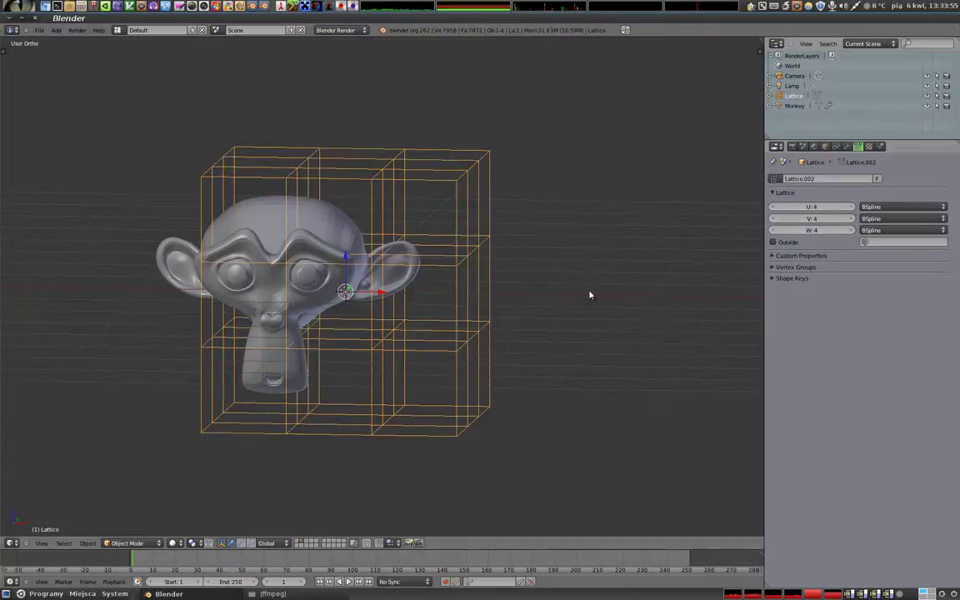
click(852, 218)
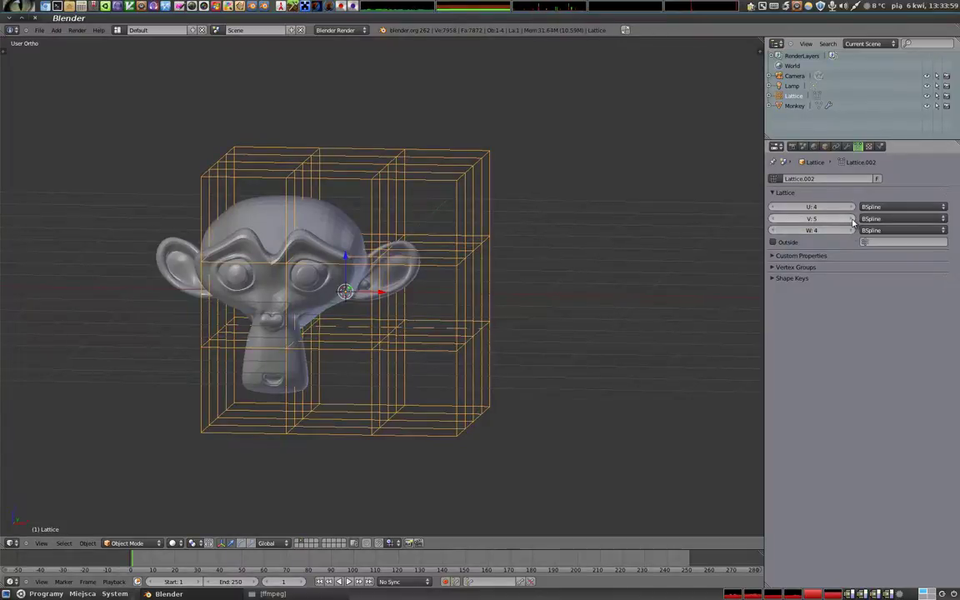
key(ctrl+z)
click(852, 207)
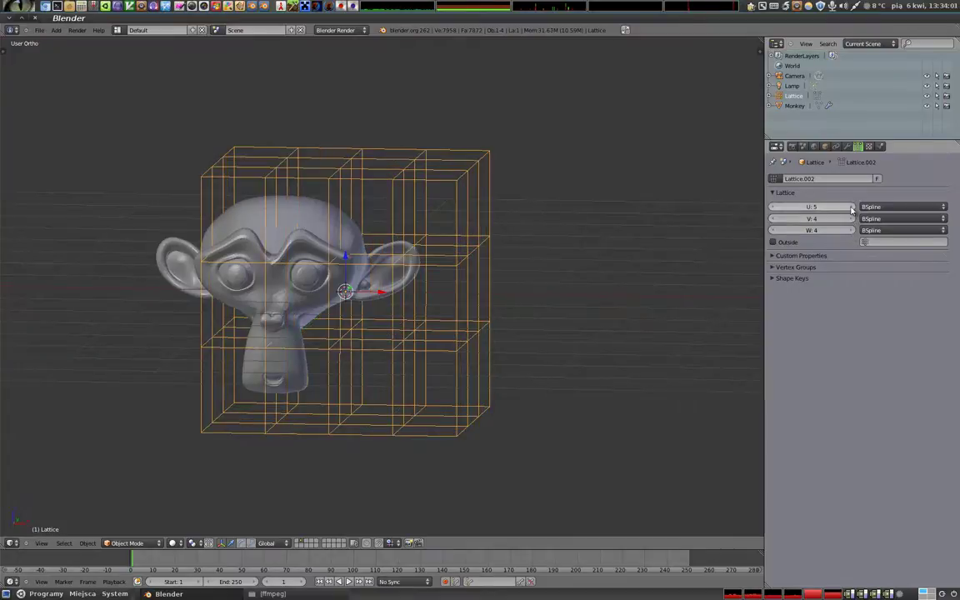
click(852, 206)
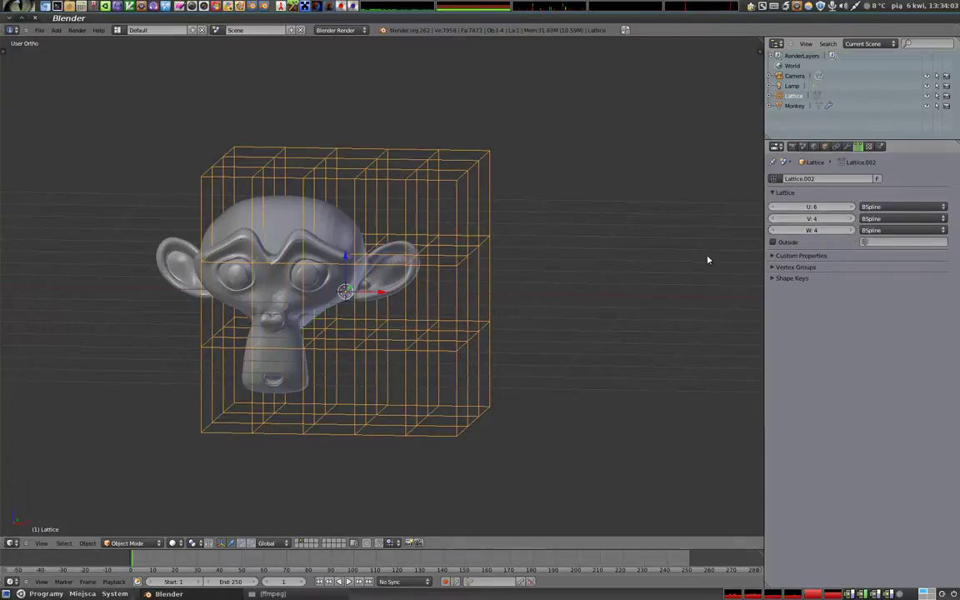
right_click(365, 305)
Move the monkey along X to the right of the lattice and switch to front view.
key(g)
key(x)
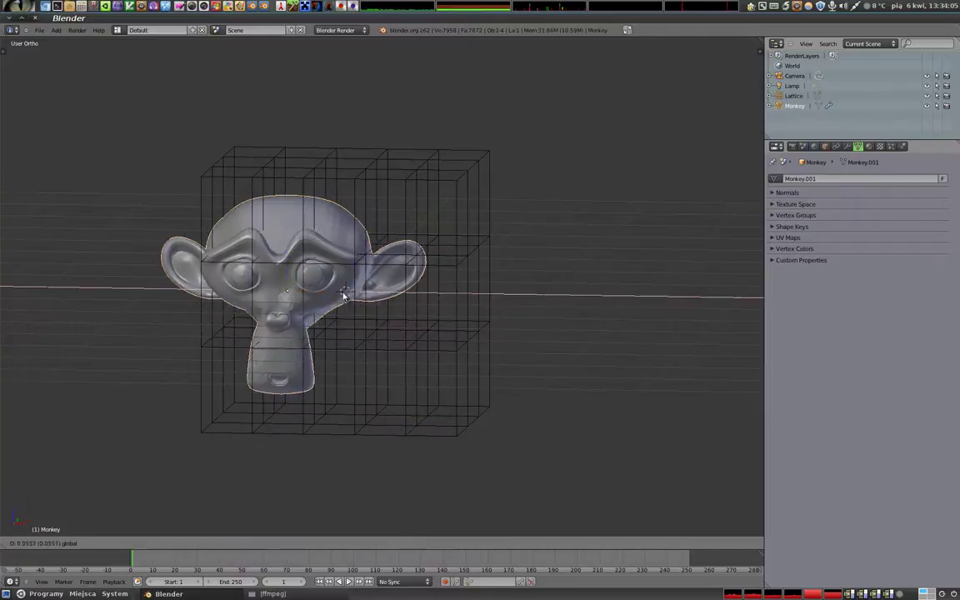
click(492, 289)
key(KP_1)
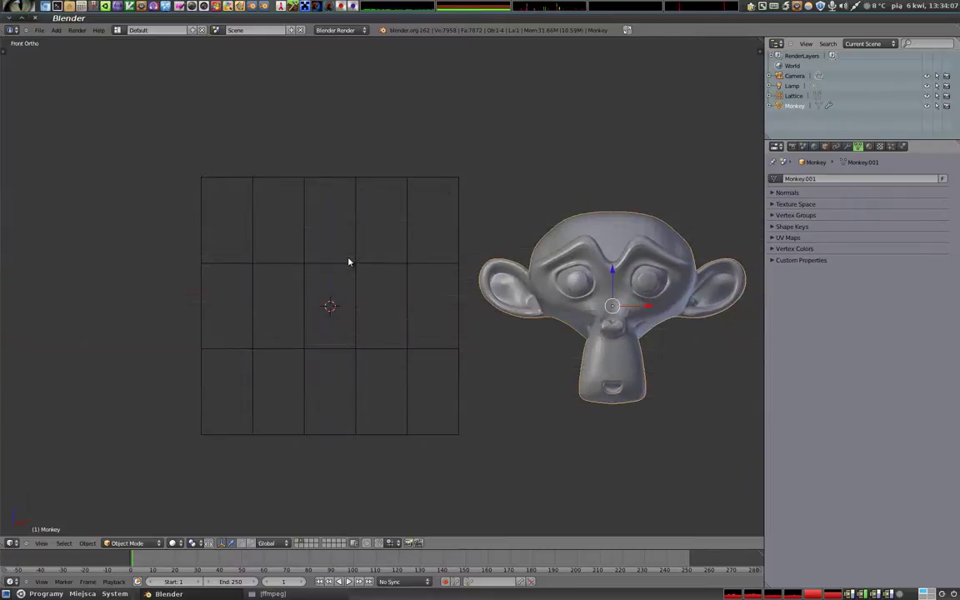
Set the monkey's Lattice modifier Object to the new Lattice.
click(846, 147)
click(813, 243)
click(799, 258)
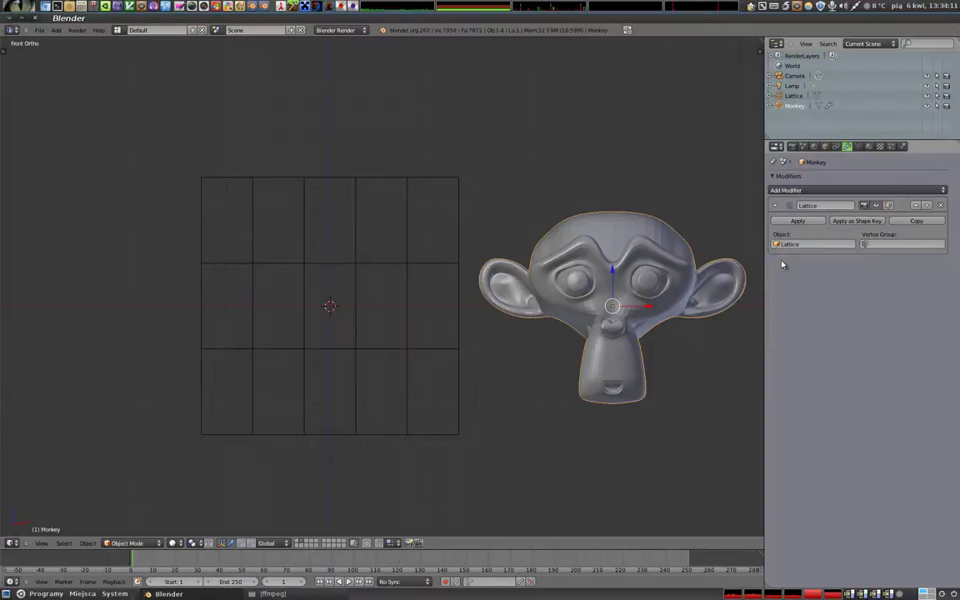
Put the lattice in Edit Mode and shift its left column of points along X.
right_click(355, 263)
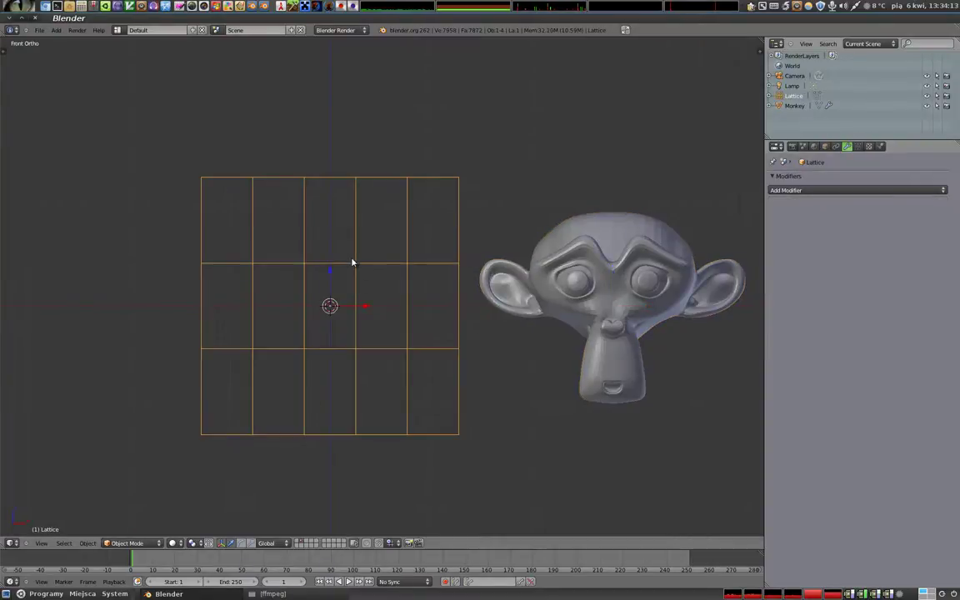
key(Tab)
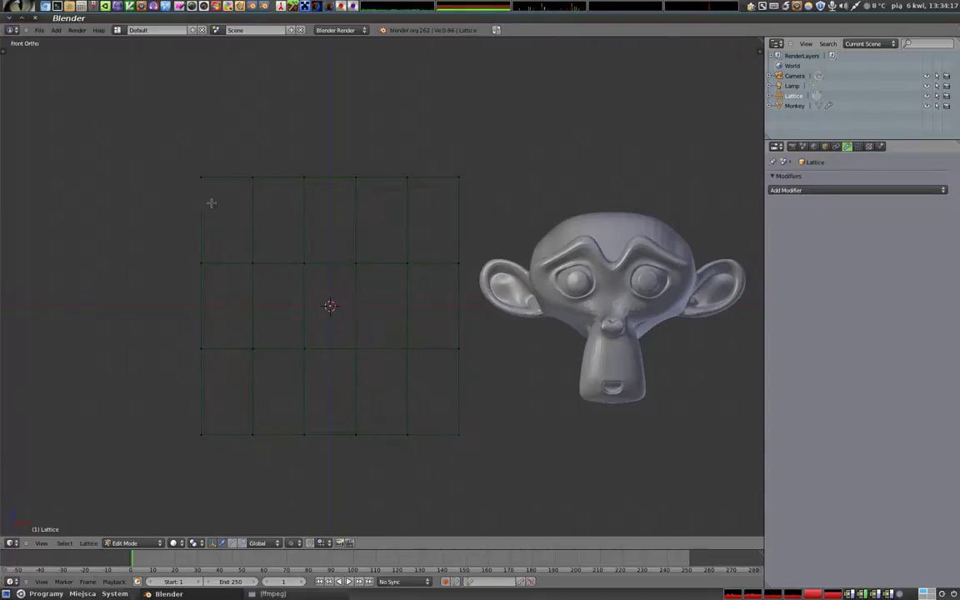
drag(174, 215, 225, 510)
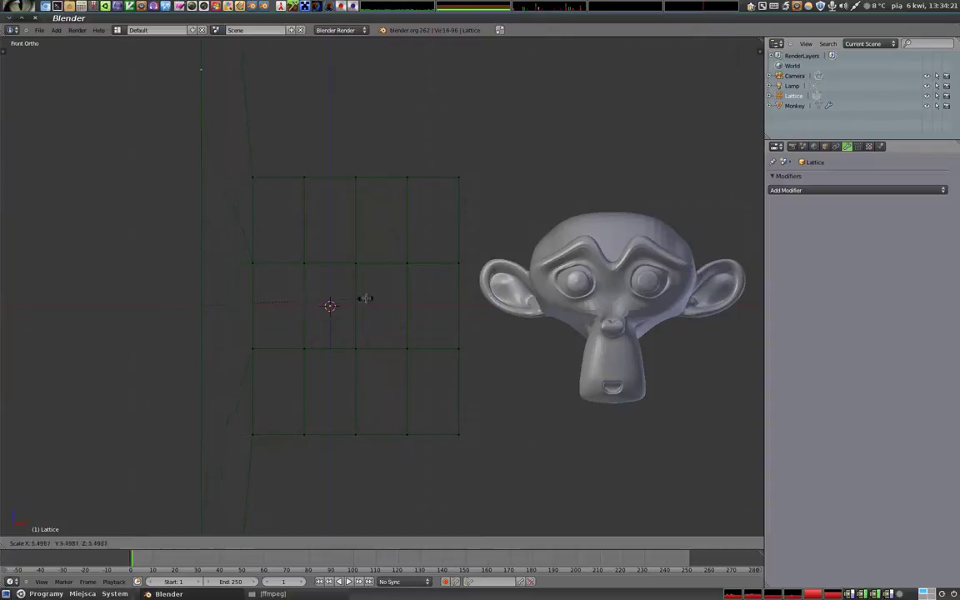
key(g)
key(x)
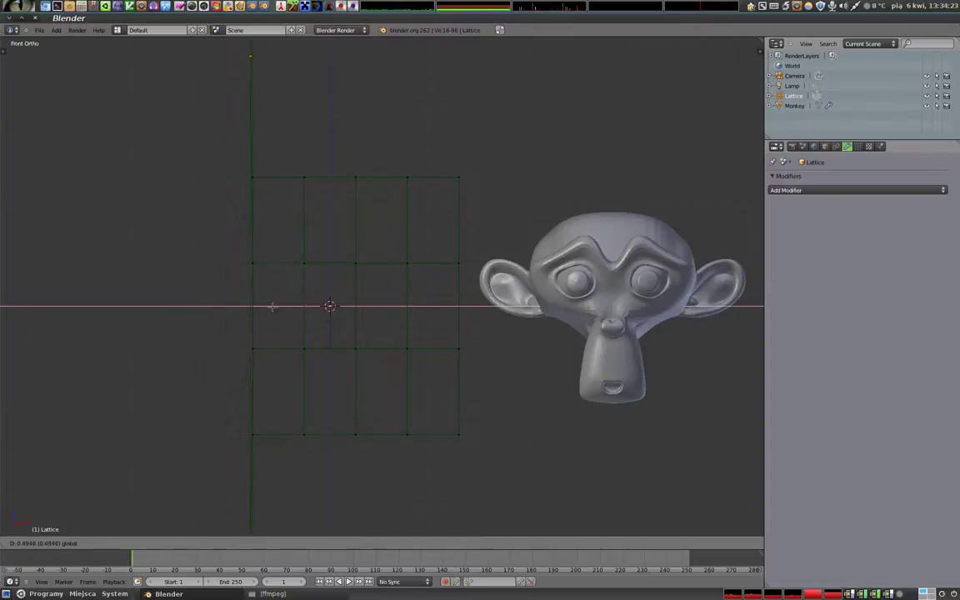
click(273, 306)
Slide the left two lattice columns left, then shift the second column right along X.
drag(234, 172, 280, 447)
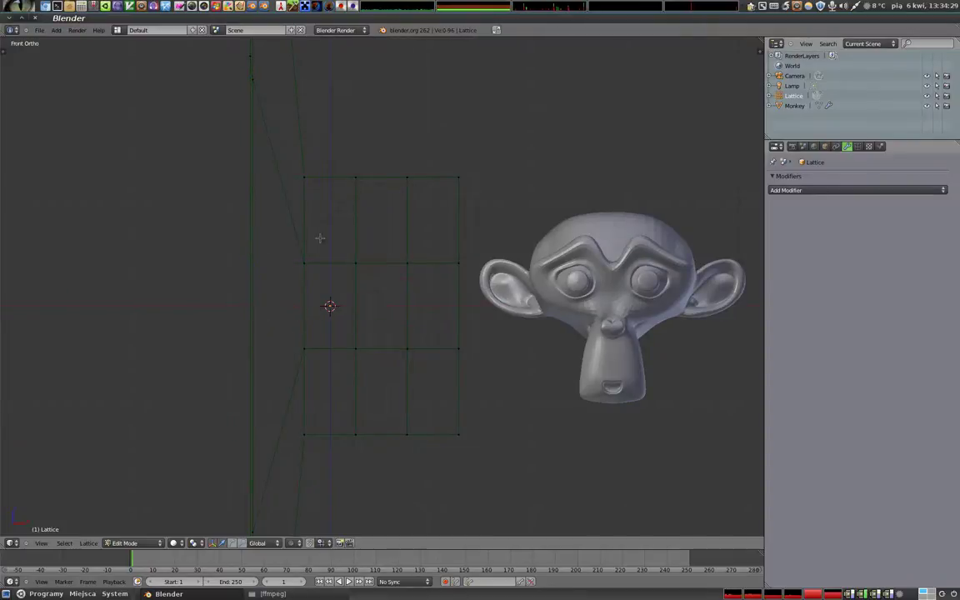
drag(305, 193, 381, 446)
drag(366, 304, 315, 306)
drag(277, 164, 308, 466)
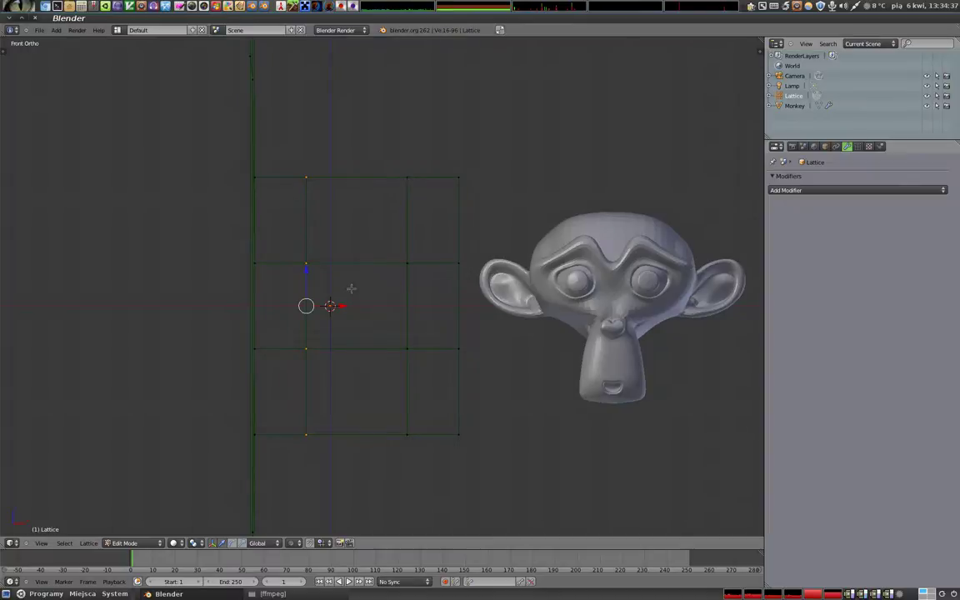
drag(287, 163, 313, 450)
key(g)
key(x)
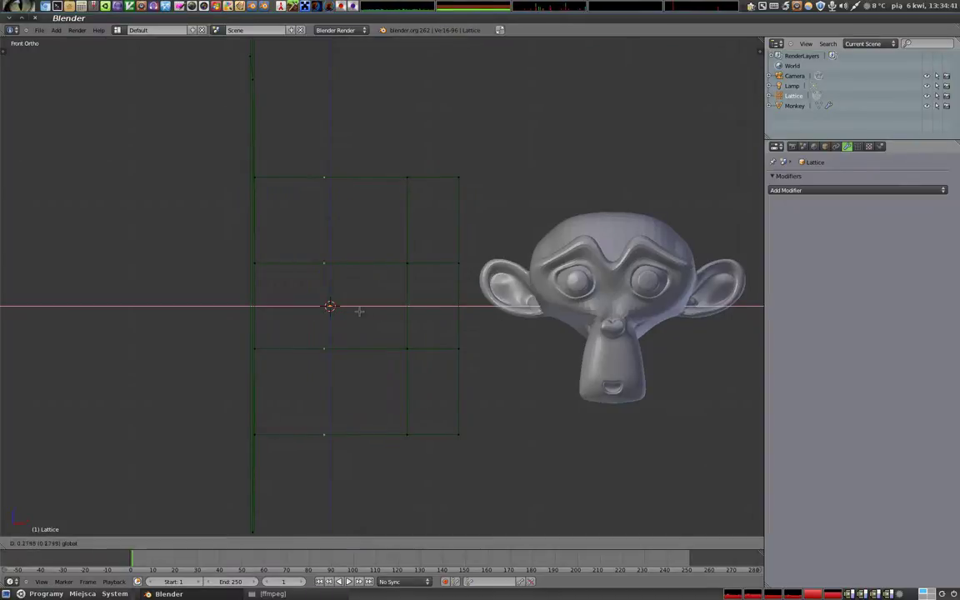
click(364, 310)
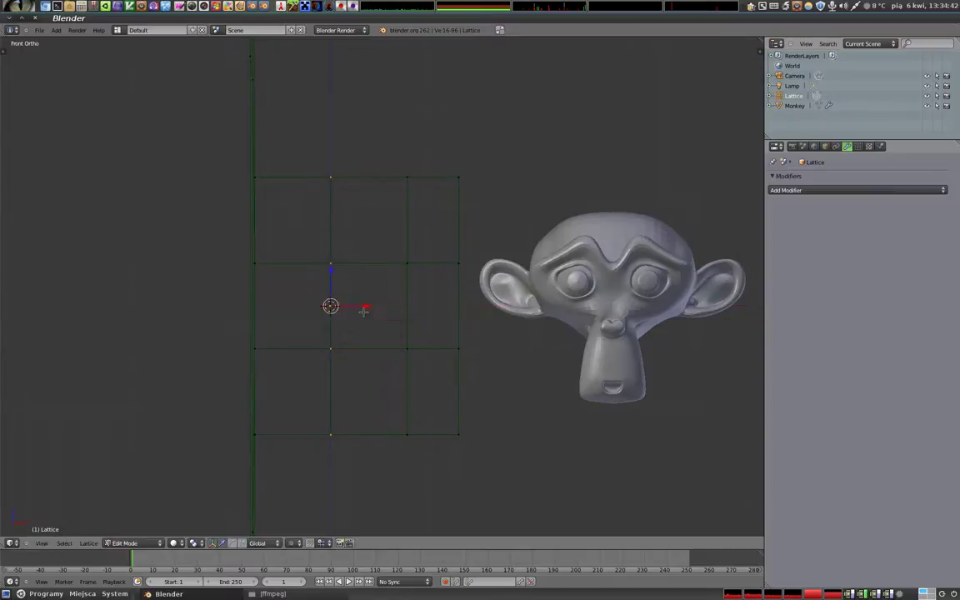
Leave Edit Mode and start sliding the monkey along X into the lattice.
key(Tab)
right_click(606, 296)
key(g)
key(x)
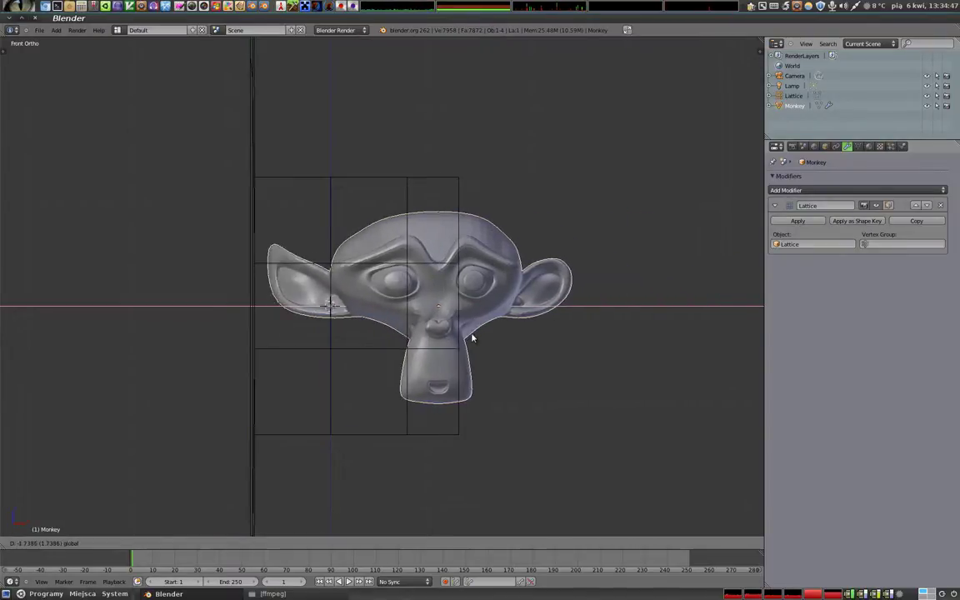
Drop the monkey in place, then shift the lattice's middle point column right along X.
click(659, 356)
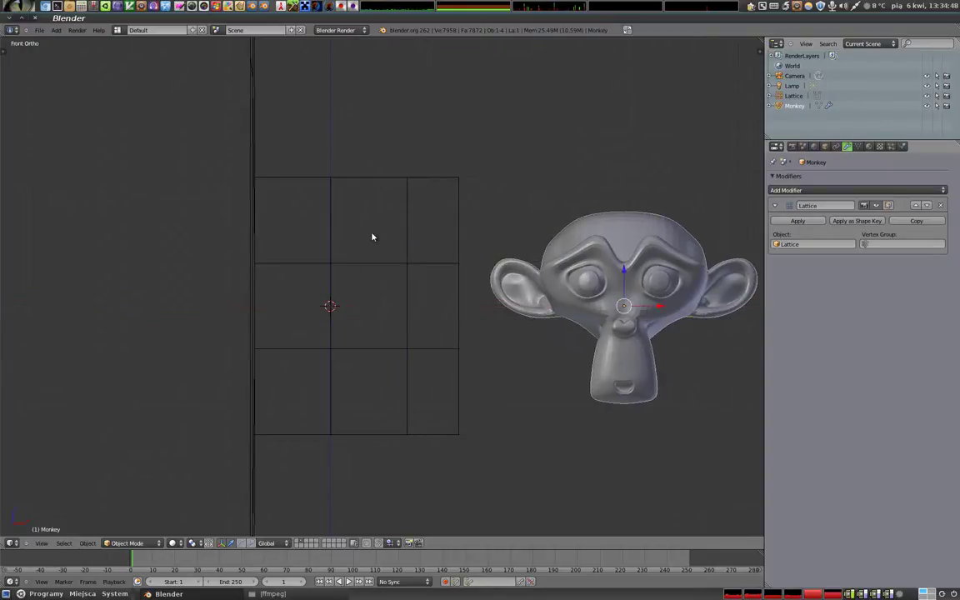
right_click(329, 207)
shift+right_click(325, 200)
right_click(325, 200)
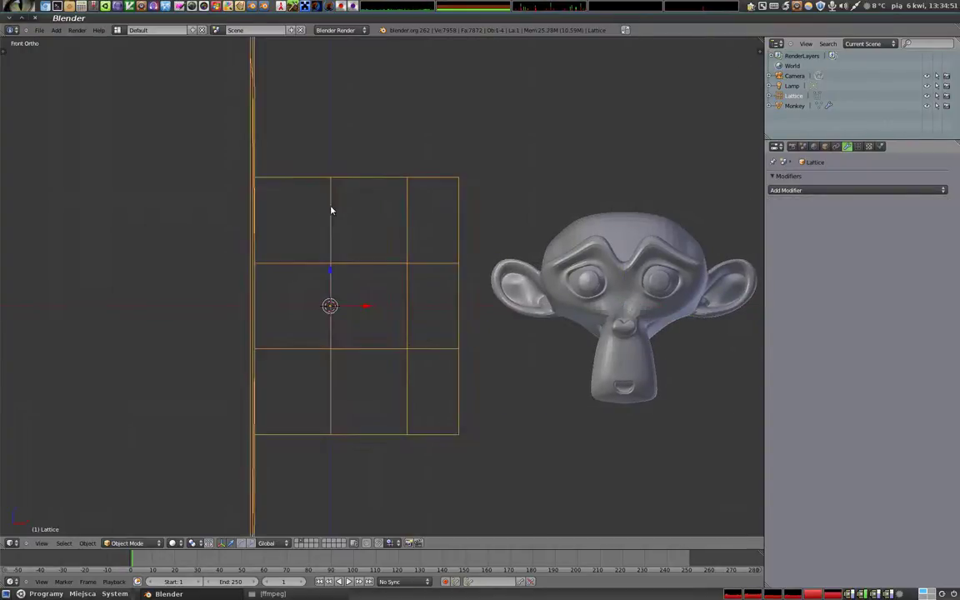
key(Tab)
drag(315, 152, 355, 451)
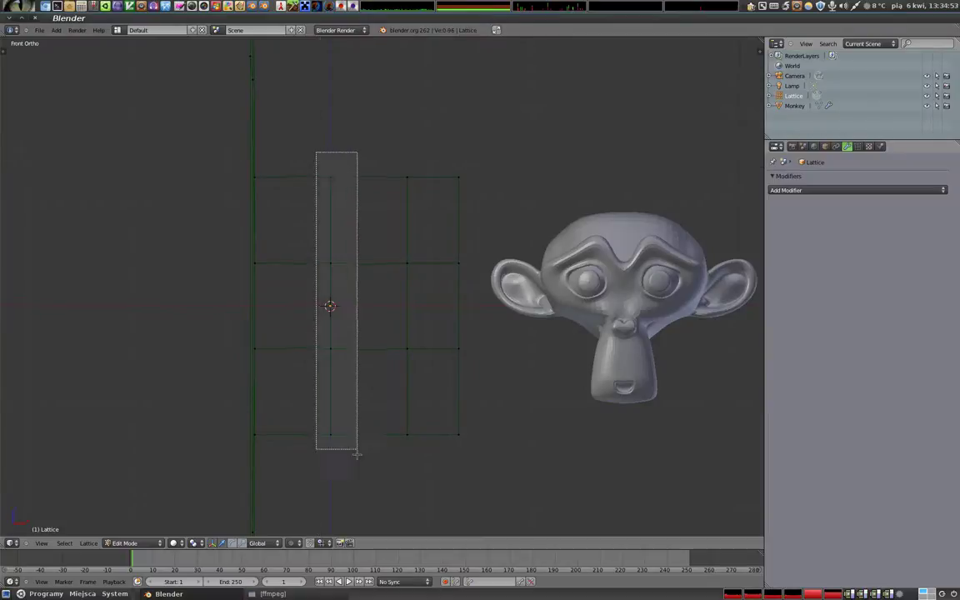
drag(363, 305, 390, 309)
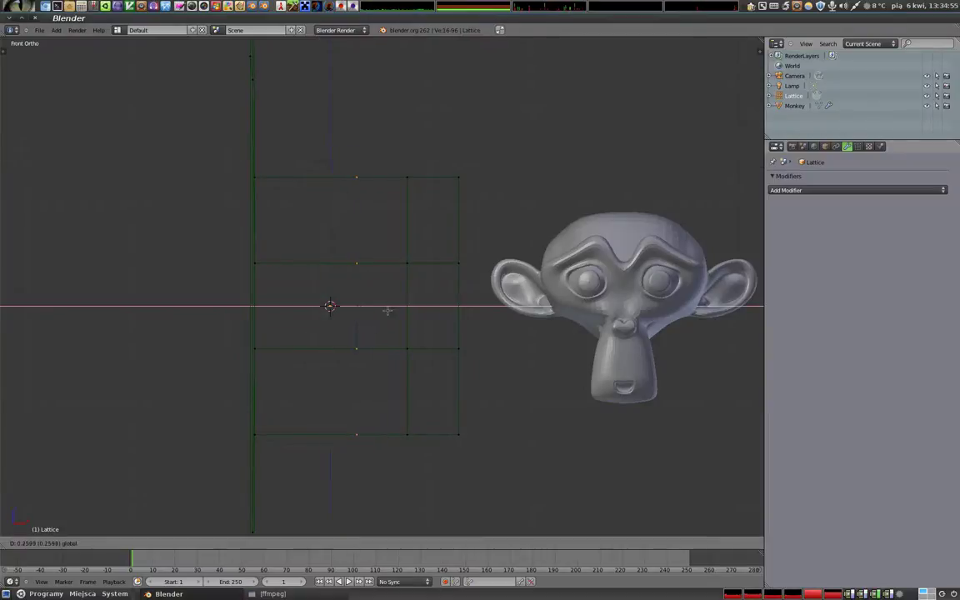
click(385, 311)
Box-select the lattice's left point column, move it along X, and leave Edit Mode.
scroll(358, 306, down, 4)
scroll(325, 302, down, 2)
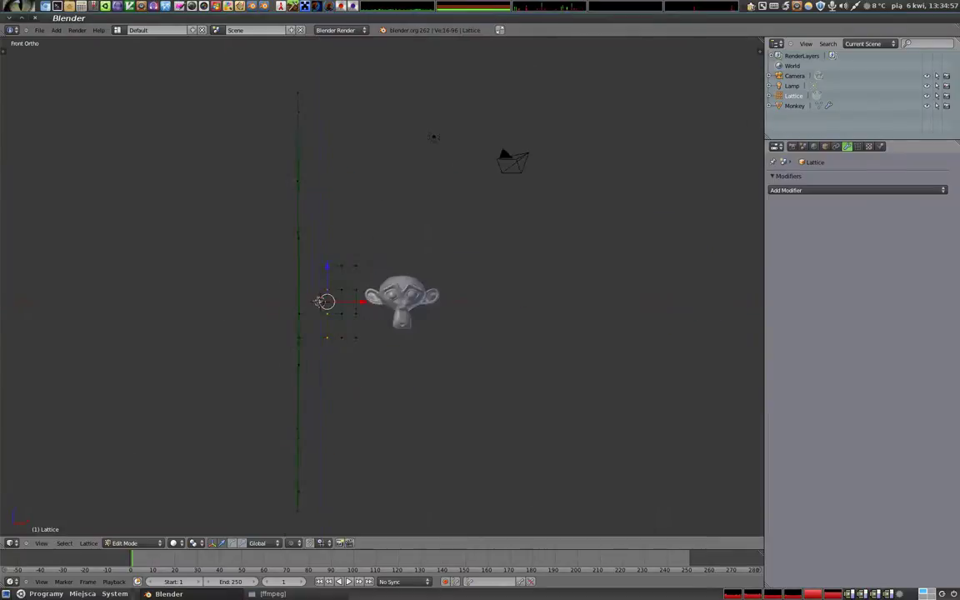
key(b)
drag(283, 144, 327, 393)
drag(319, 489, 319, 489)
scroll(296, 308, up, 5)
scroll(295, 308, up, 5)
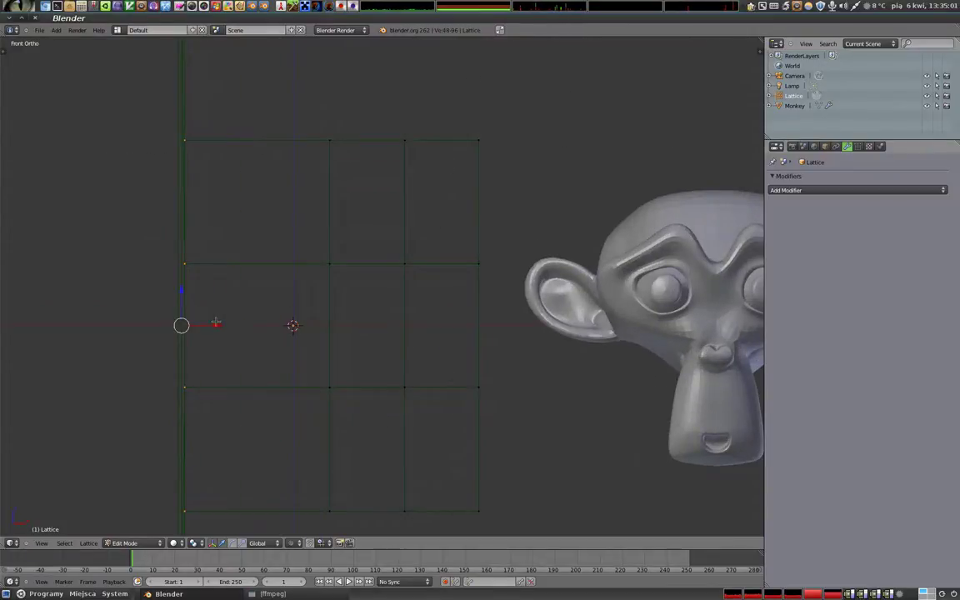
key(g)
key(x)
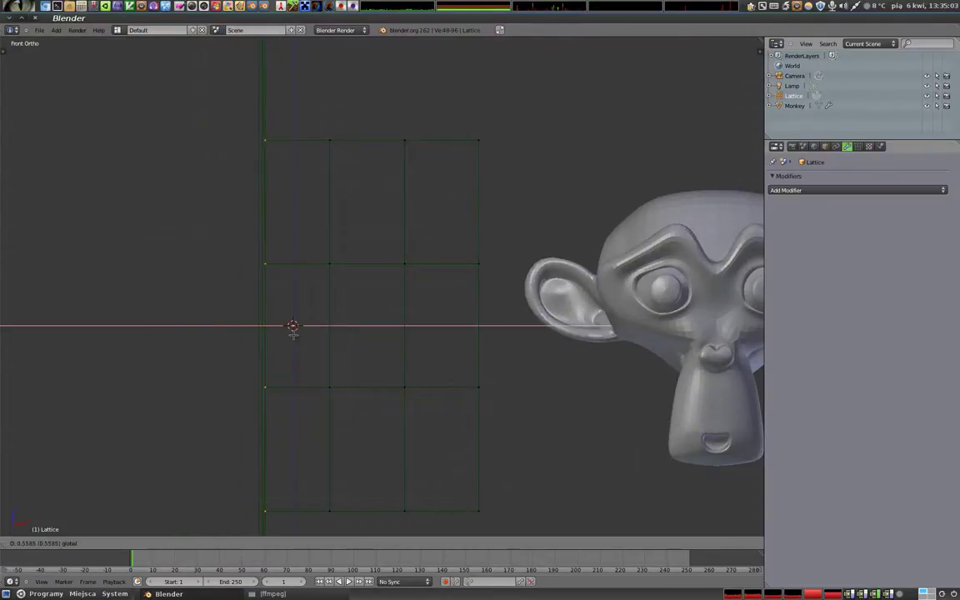
click(293, 333)
key(Tab)
Move the monkey along X so it sits warped inside the lattice.
scroll(353, 334, down, 2)
scroll(346, 328, down, 2)
scroll(347, 327, down, 1)
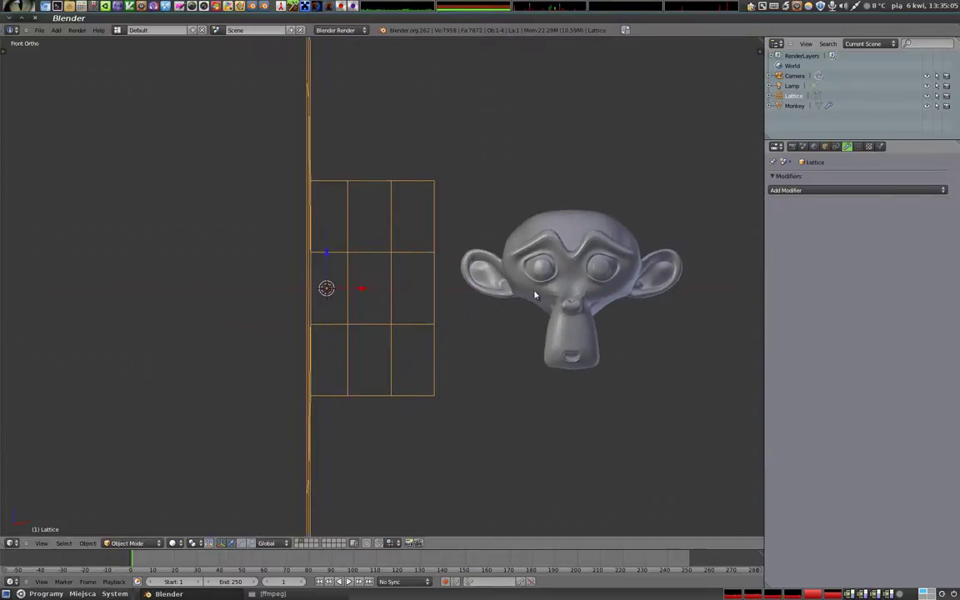
right_click(535, 294)
key(g)
key(x)
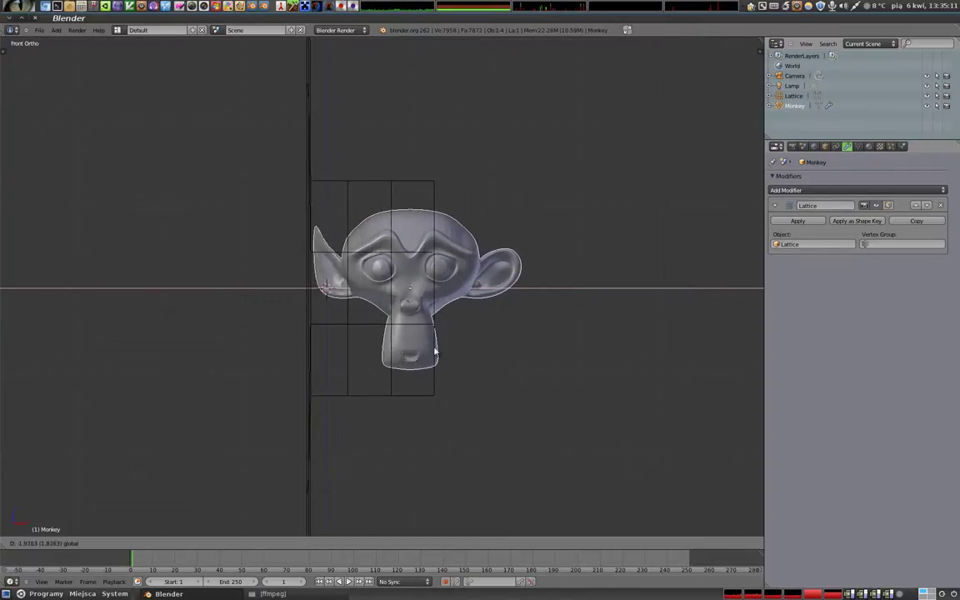
click(390, 371)
mouse_move(390, 370)
middle_down()
mouse_move(233, 322)
mouse_move(413, 317)
mouse_move(531, 177)
mouse_move(296, 211)
mouse_move(392, 375)
mouse_move(358, 364)
mouse_move(542, 340)
mouse_move(540, 291)
middle_up()
scroll(358, 364, down, 3)
In side view, box-select the lattice's left, bottom-left, right and top outer points.
right_click(540, 292)
key(Tab)
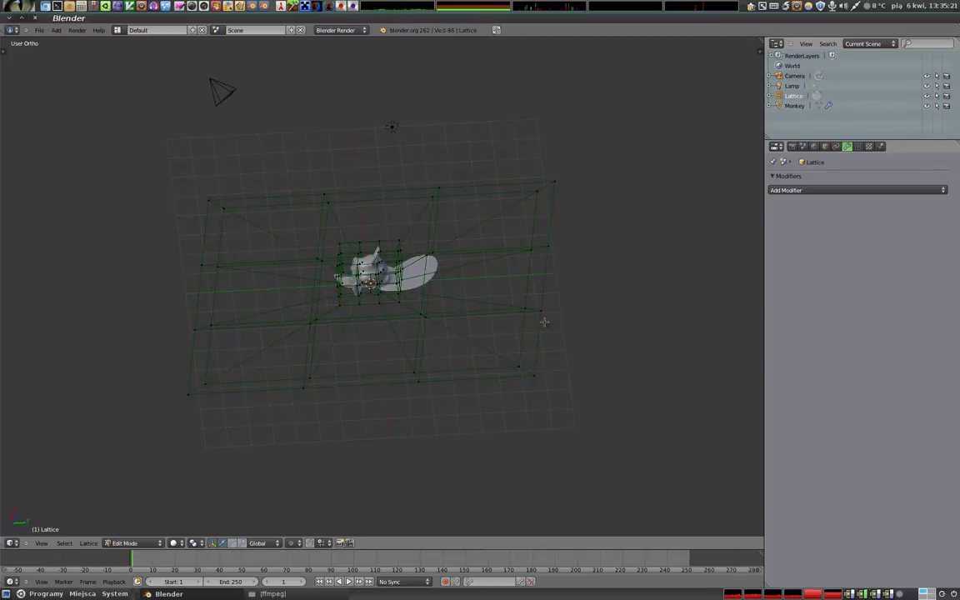
key(KP_3)
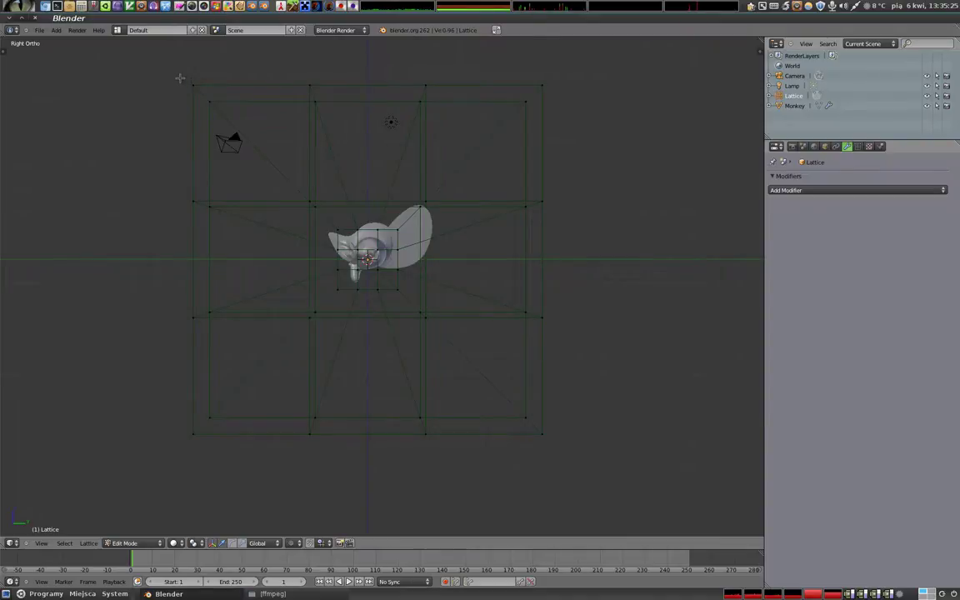
drag(173, 66, 209, 416)
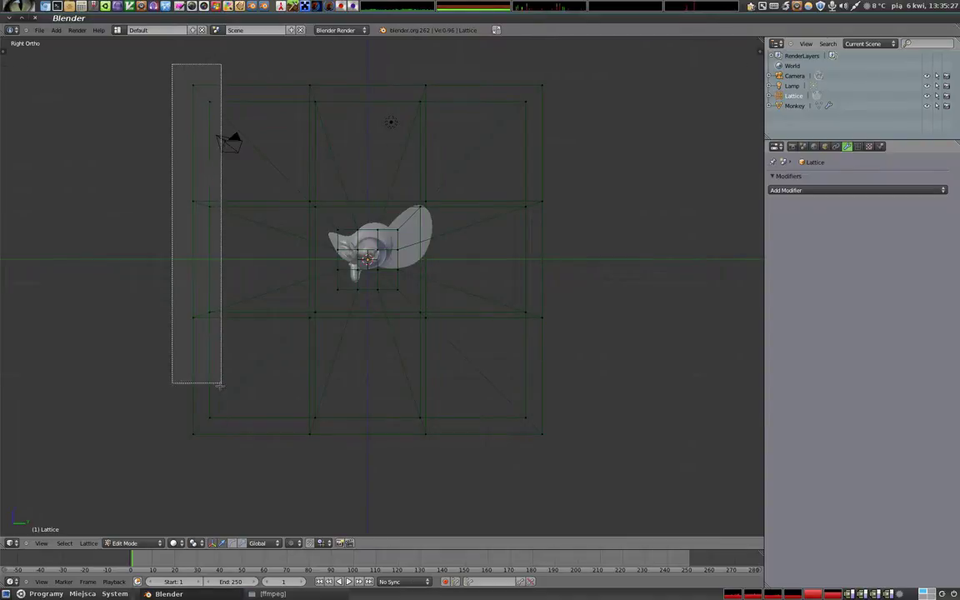
key(b)
drag(120, 364, 337, 446)
key(b)
drag(508, 480, 593, 47)
key(b)
drag(141, 60, 550, 124)
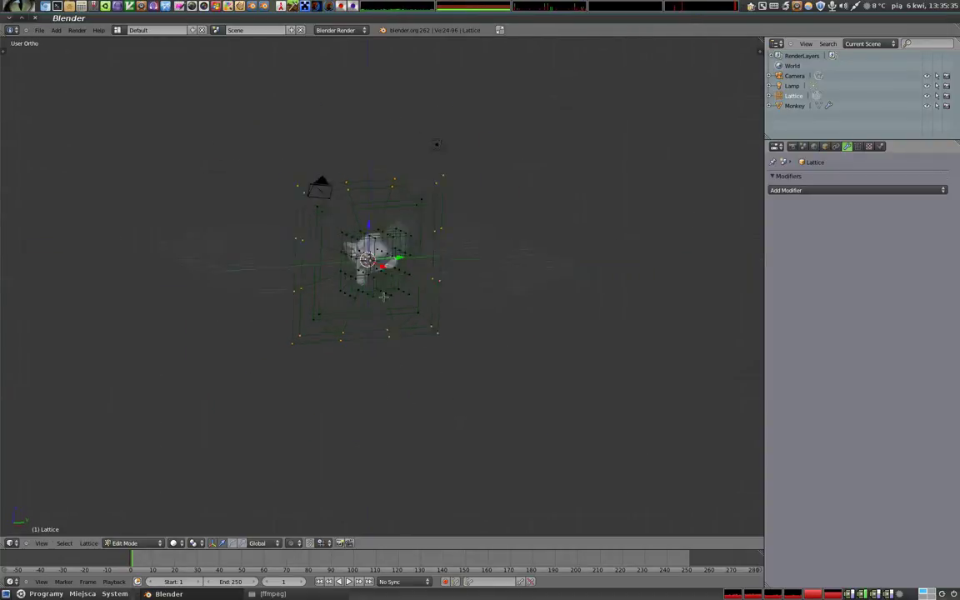
From the centred front view, squash the selected lattice points along X.
key(KP_1)
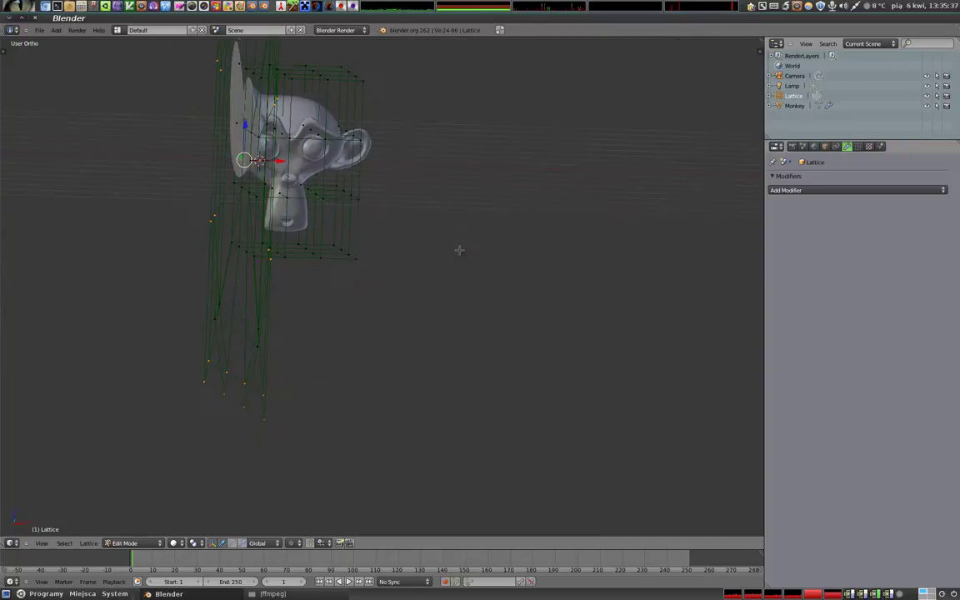
key(KP_Decimal)
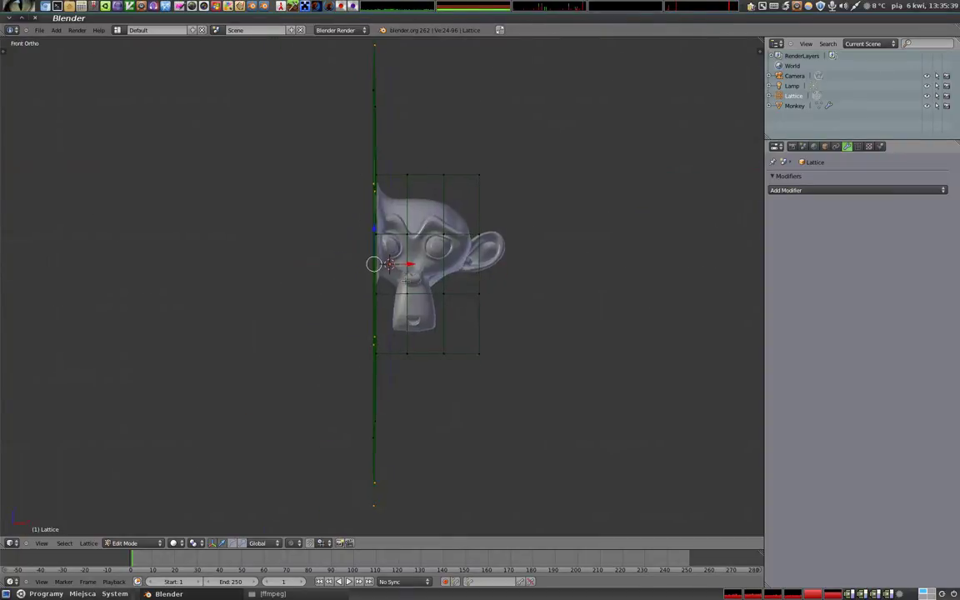
scroll(366, 171, down, 2)
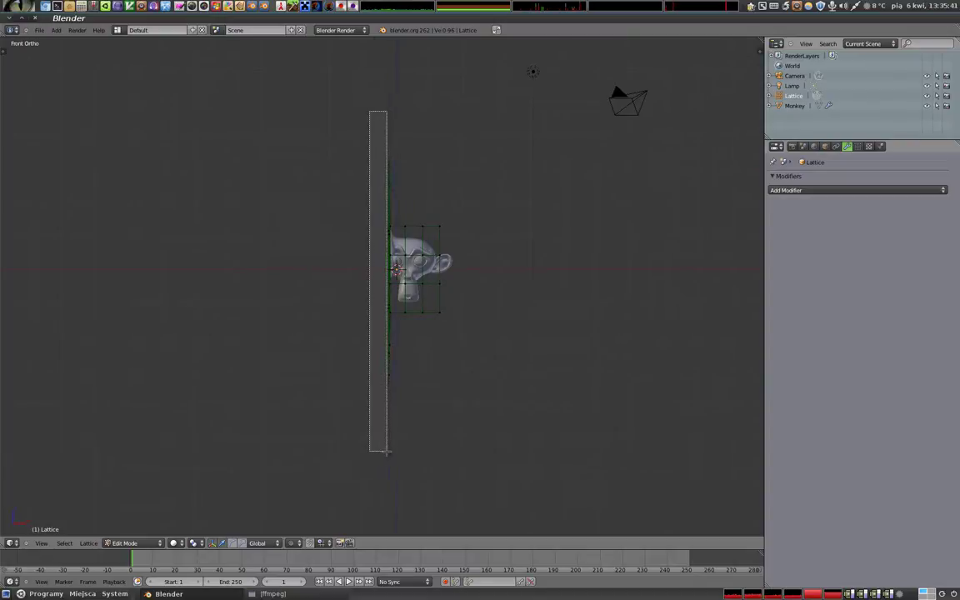
drag(394, 453, 394, 453)
scroll(391, 272, up, 8)
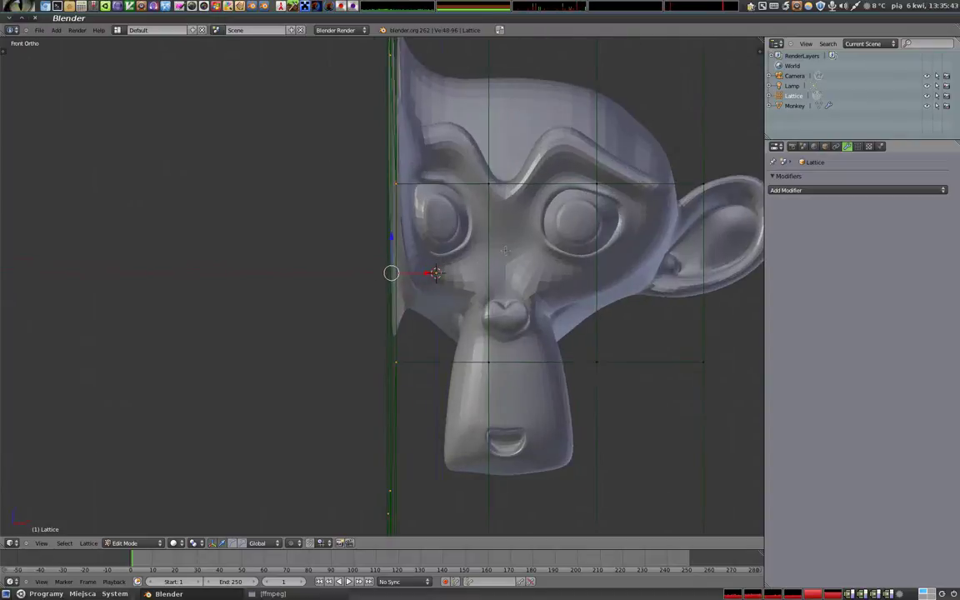
key(s)
key(x)
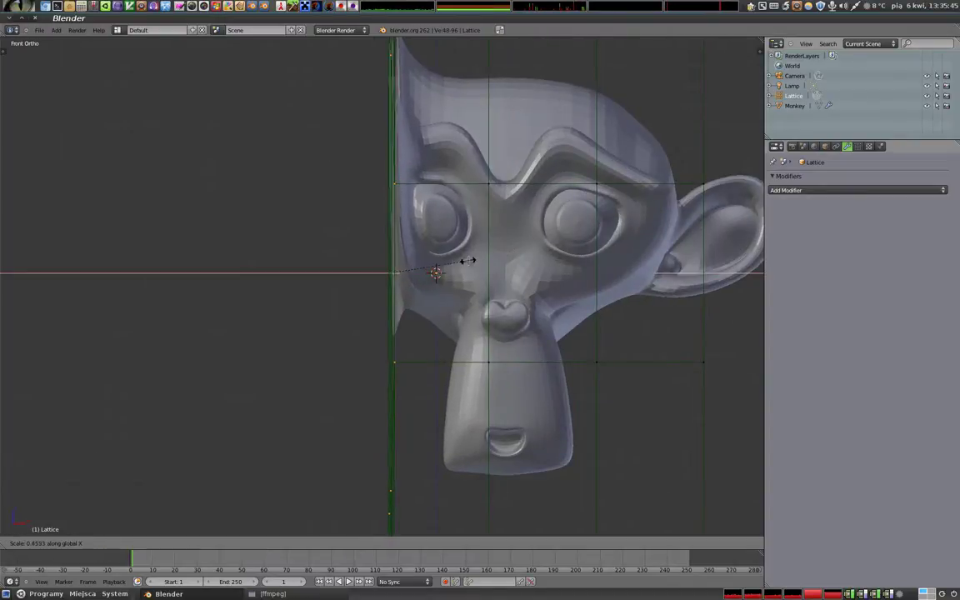
click(392, 272)
Leave lattice Edit Mode and bring up Move to Layer for it.
key(Tab)
mouse_move(417, 229)
middle_down()
mouse_move(357, 251)
mouse_move(409, 287)
mouse_move(577, 342)
mouse_move(541, 220)
mouse_move(467, 241)
mouse_move(379, 227)
mouse_move(357, 257)
mouse_move(477, 253)
middle_up()
scroll(357, 258, down, 3)
key(m)
key(m)
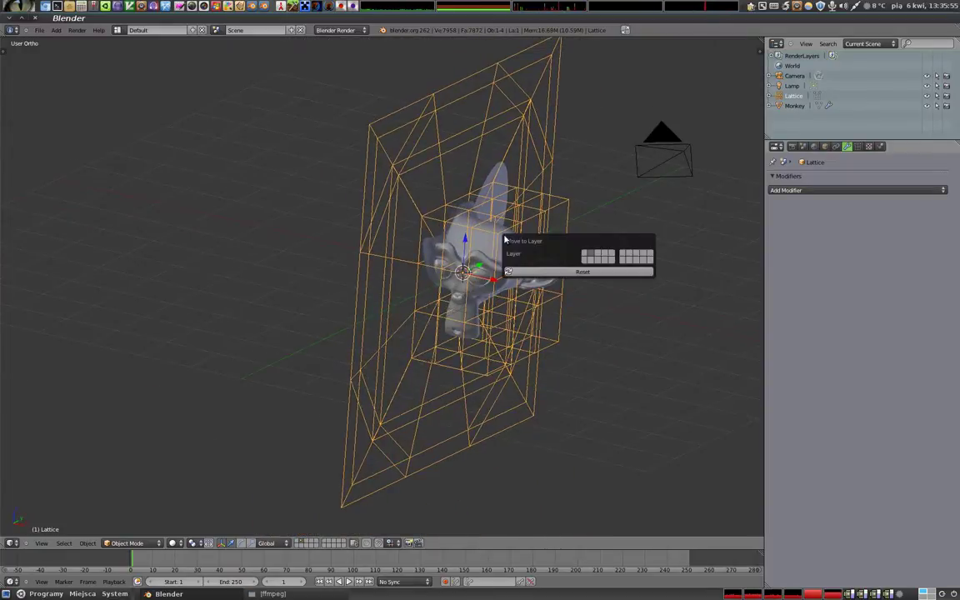
Send the lattice to layer 2 and slide the monkey along X through it.
key(2)
right_click(494, 271)
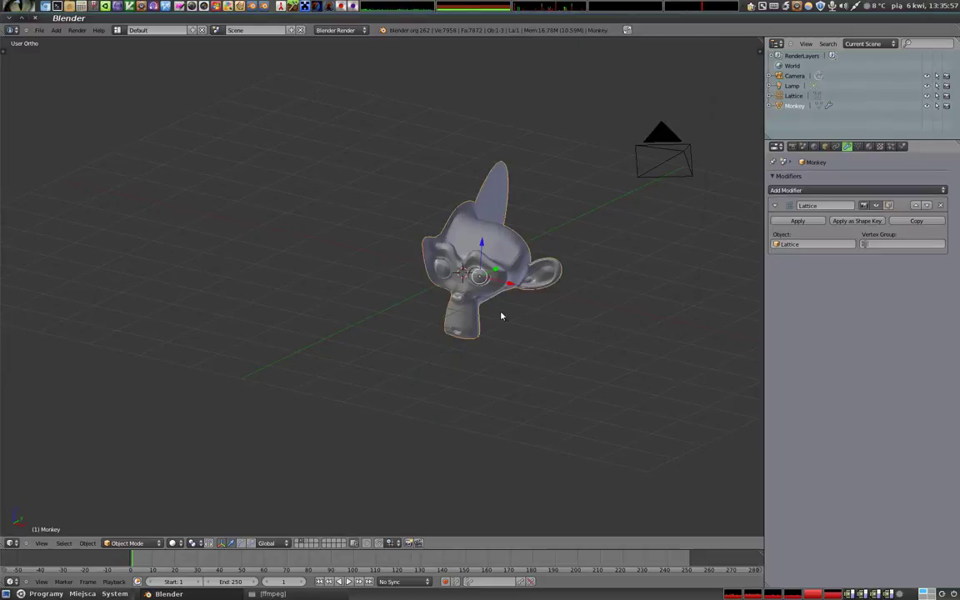
key(g)
key(x)
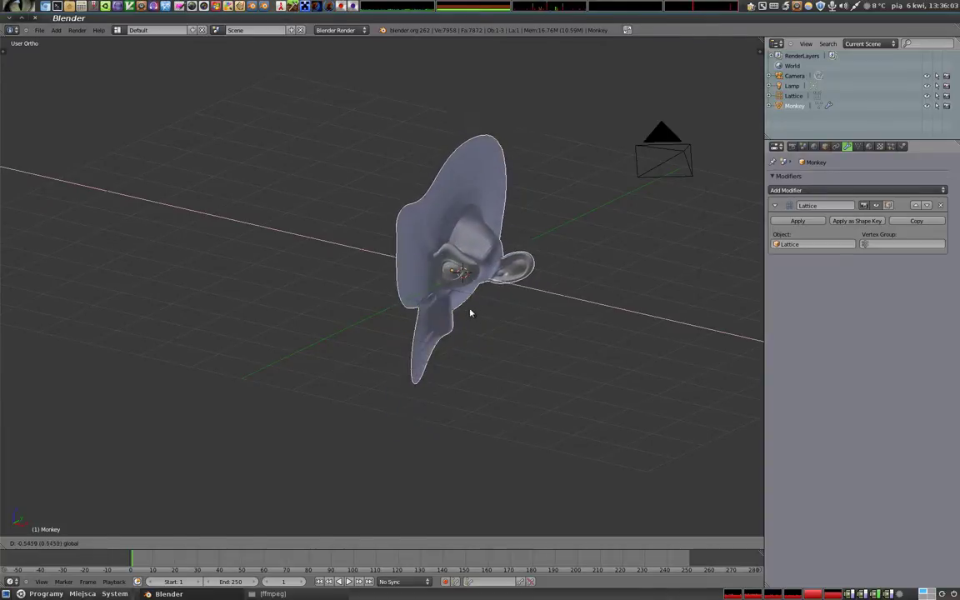
click(472, 312)
Rotate the monkey inside the hidden lattice several times, ending with a rotation around Z.
middle_drag(472, 312, 401, 203)
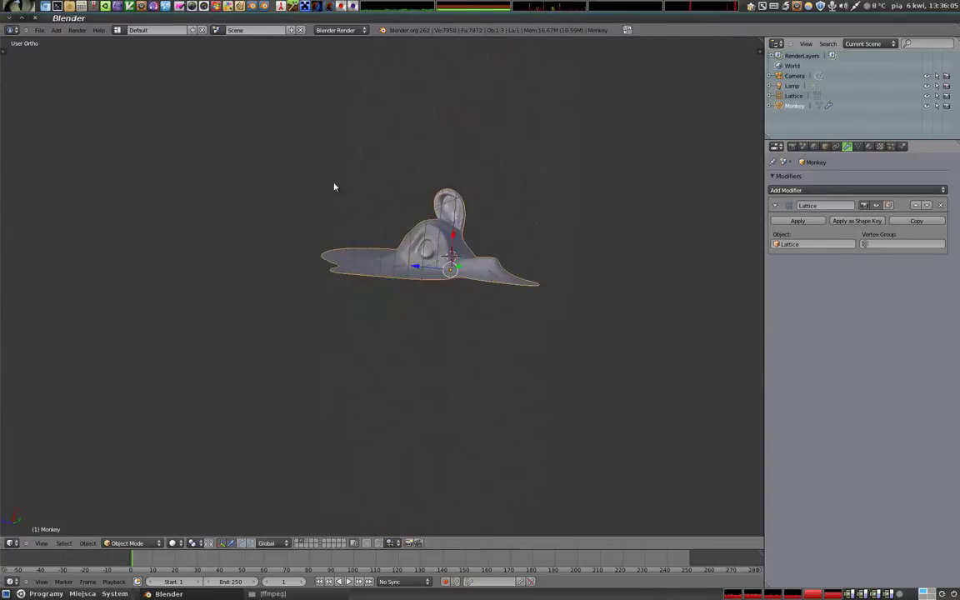
scroll(386, 285, up, 3)
scroll(397, 278, up, 2)
mouse_move(396, 278)
middle_down()
mouse_move(338, 236)
mouse_move(499, 351)
mouse_move(413, 401)
mouse_move(436, 400)
middle_up()
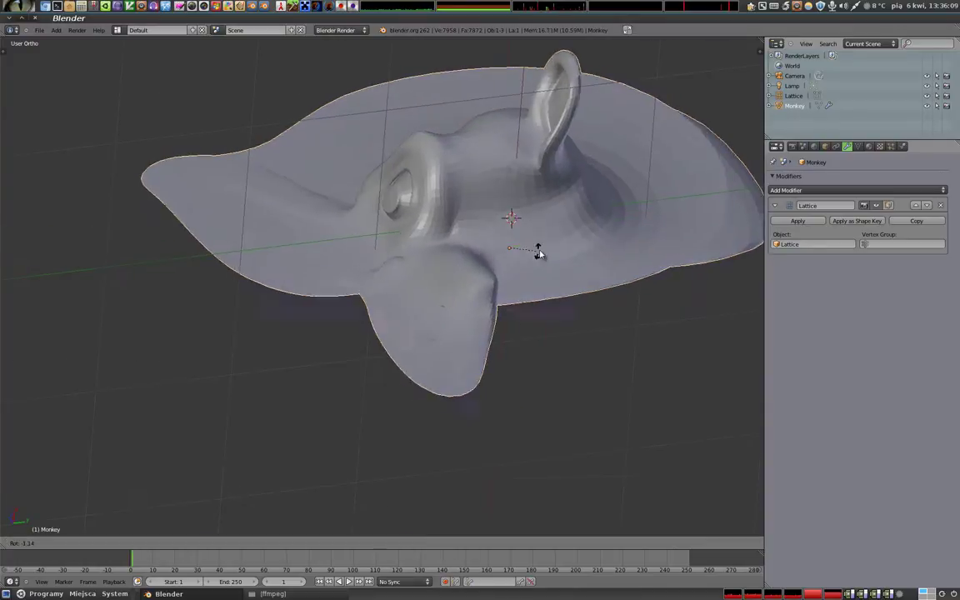
key(r)
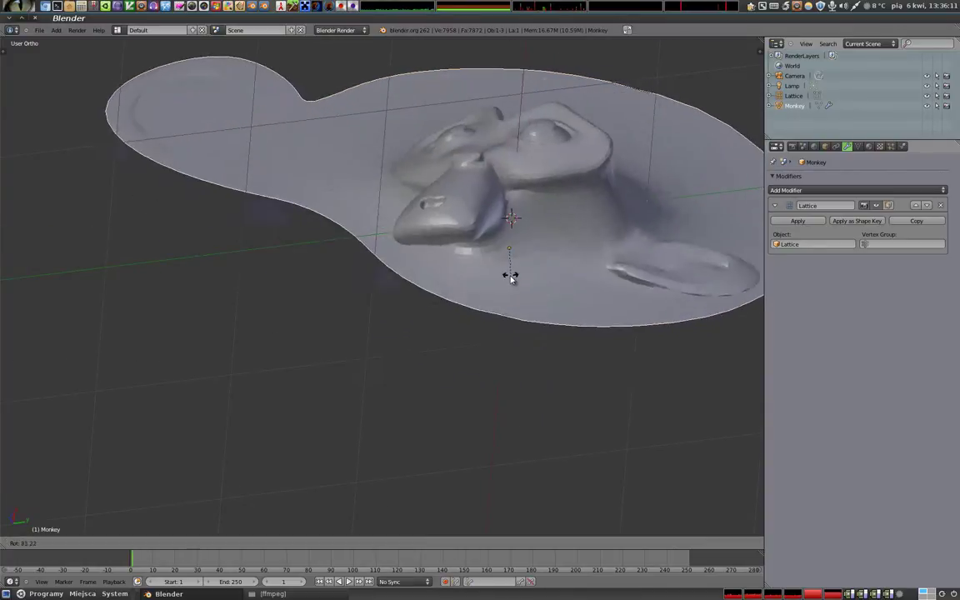
click(449, 272)
mouse_move(450, 273)
middle_down()
mouse_move(472, 355)
mouse_move(623, 272)
mouse_move(510, 447)
mouse_move(497, 409)
mouse_move(510, 378)
mouse_move(291, 259)
mouse_move(278, 263)
mouse_move(369, 300)
mouse_move(375, 342)
mouse_move(326, 362)
mouse_move(369, 296)
mouse_move(463, 414)
mouse_move(623, 274)
mouse_move(332, 338)
mouse_move(503, 433)
mouse_move(536, 239)
mouse_move(213, 315)
mouse_move(206, 364)
mouse_move(317, 187)
mouse_move(400, 327)
mouse_move(447, 321)
mouse_move(420, 322)
mouse_move(359, 283)
mouse_move(595, 303)
middle_up()
key(r)
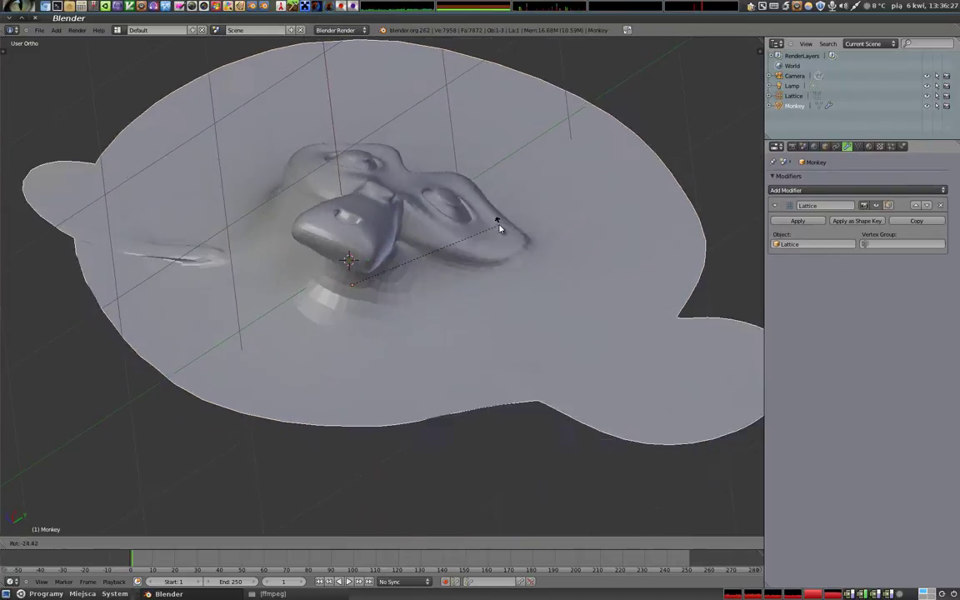
click(566, 281)
key(r)
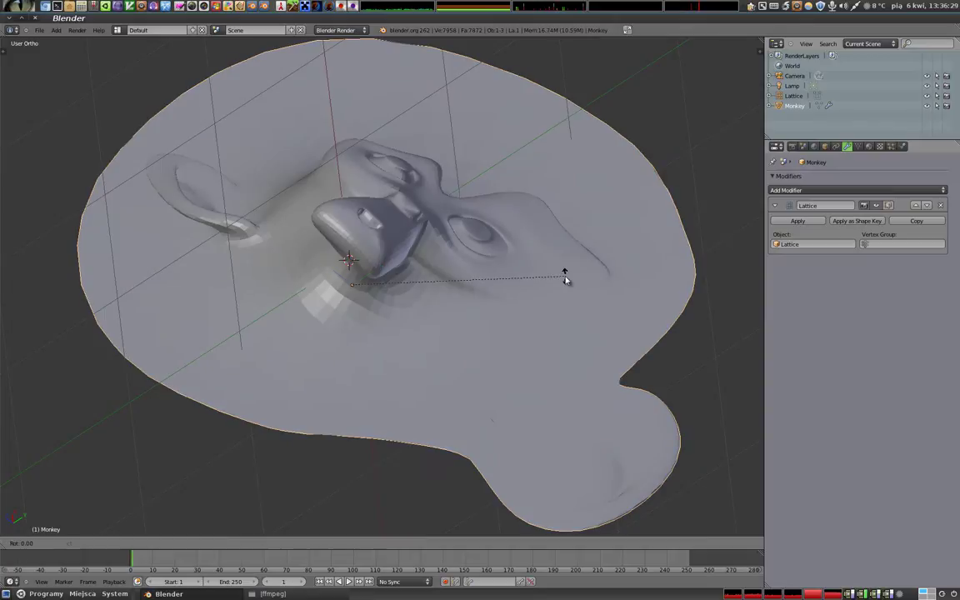
key(z)
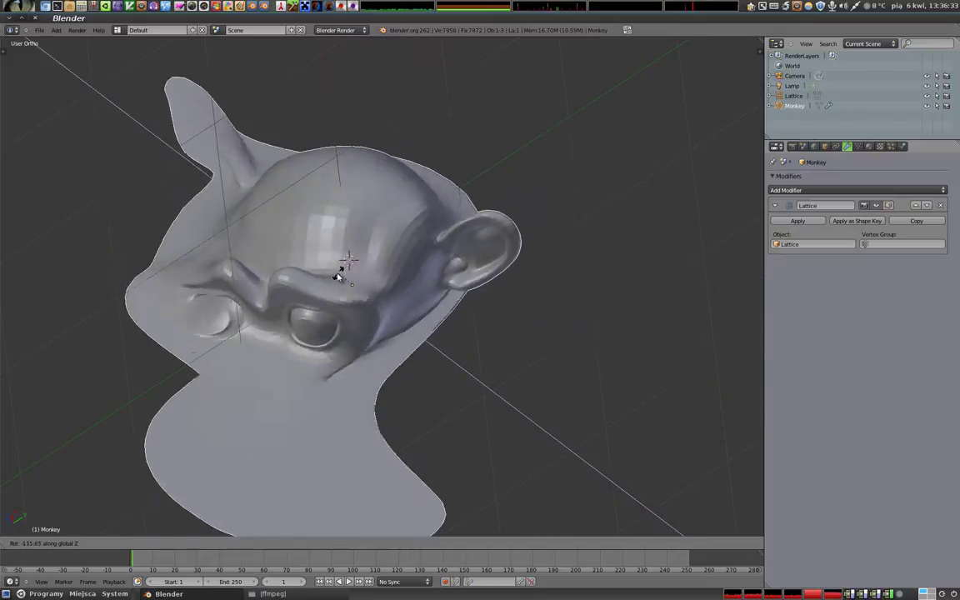
click(337, 275)
Raise the monkey along Z within the lattice.
mouse_move(361, 353)
middle_down()
mouse_move(461, 285)
mouse_move(422, 236)
mouse_move(424, 322)
mouse_move(503, 289)
mouse_move(433, 317)
mouse_move(250, 338)
mouse_move(350, 360)
mouse_move(278, 406)
mouse_move(350, 350)
mouse_move(429, 371)
mouse_move(330, 342)
mouse_move(336, 311)
mouse_move(359, 320)
middle_up()
scroll(349, 360, down, 4)
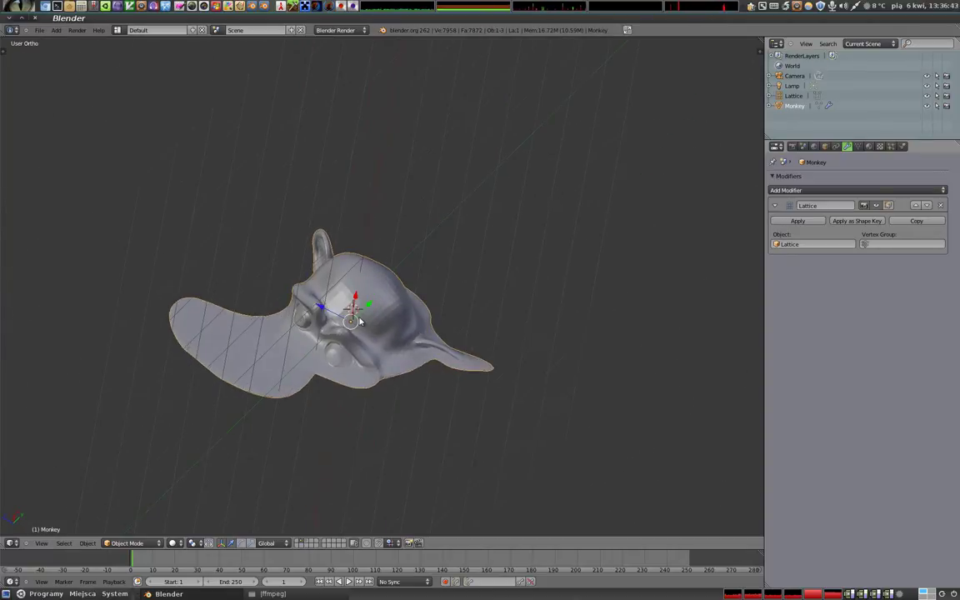
key(g)
key(z)
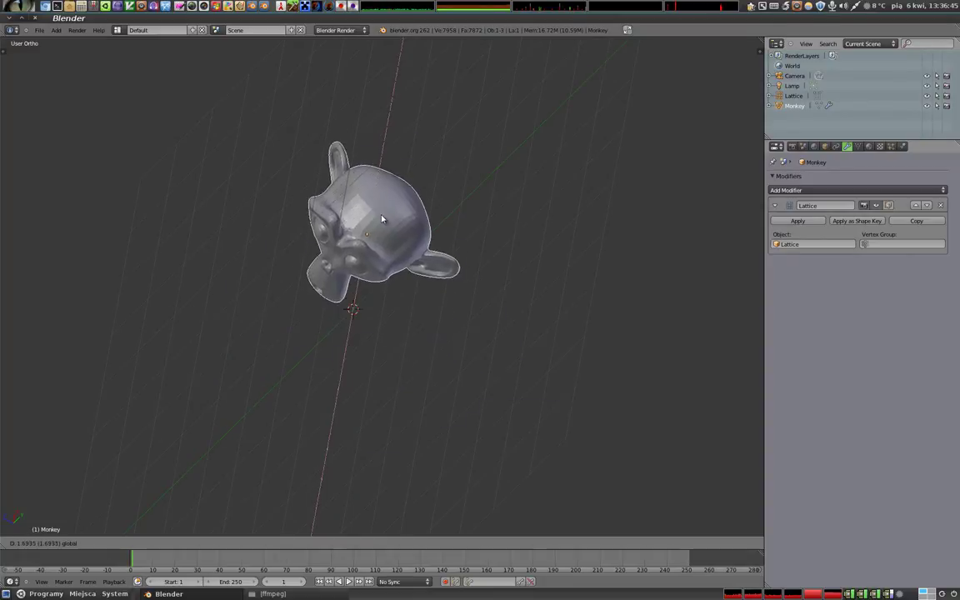
click(386, 325)
Inspect the lattice on layer 2, return to layer 1, and cancel a trial X move of the monkey.
mouse_move(202, 306)
middle_down()
mouse_move(529, 364)
mouse_move(529, 382)
middle_up()
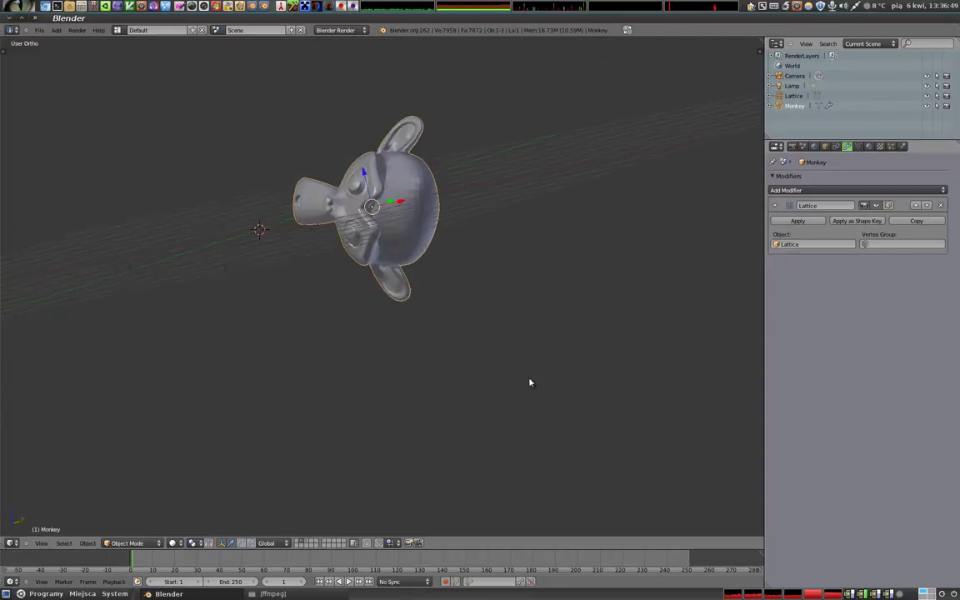
key(2)
scroll(507, 370, down, 3)
mouse_move(363, 314)
middle_down()
mouse_move(396, 381)
mouse_move(447, 231)
mouse_move(460, 259)
mouse_move(407, 407)
middle_up()
key(1)
key(g)
key(x)
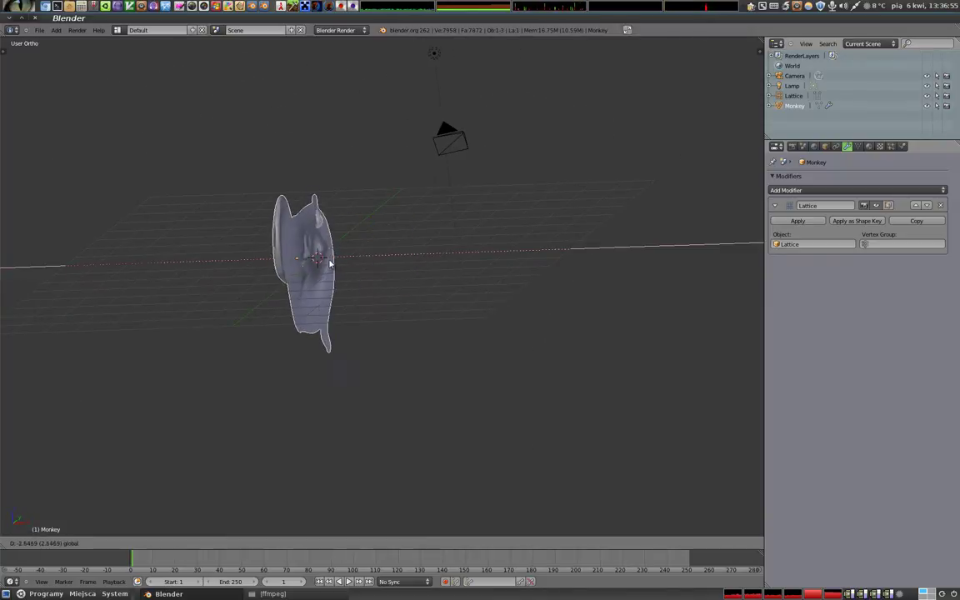
right_click(328, 264)
middle_drag(343, 266, 328, 248)
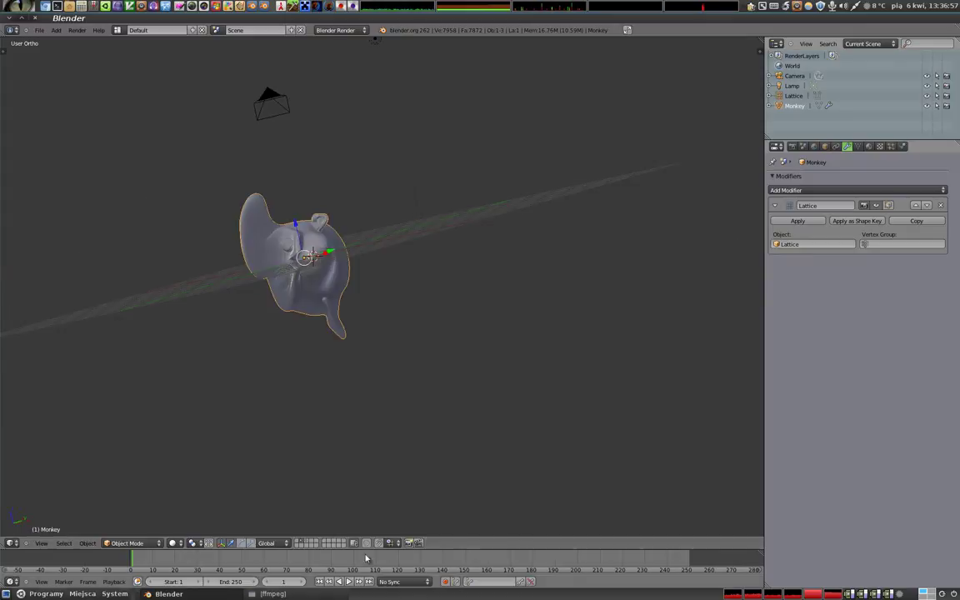